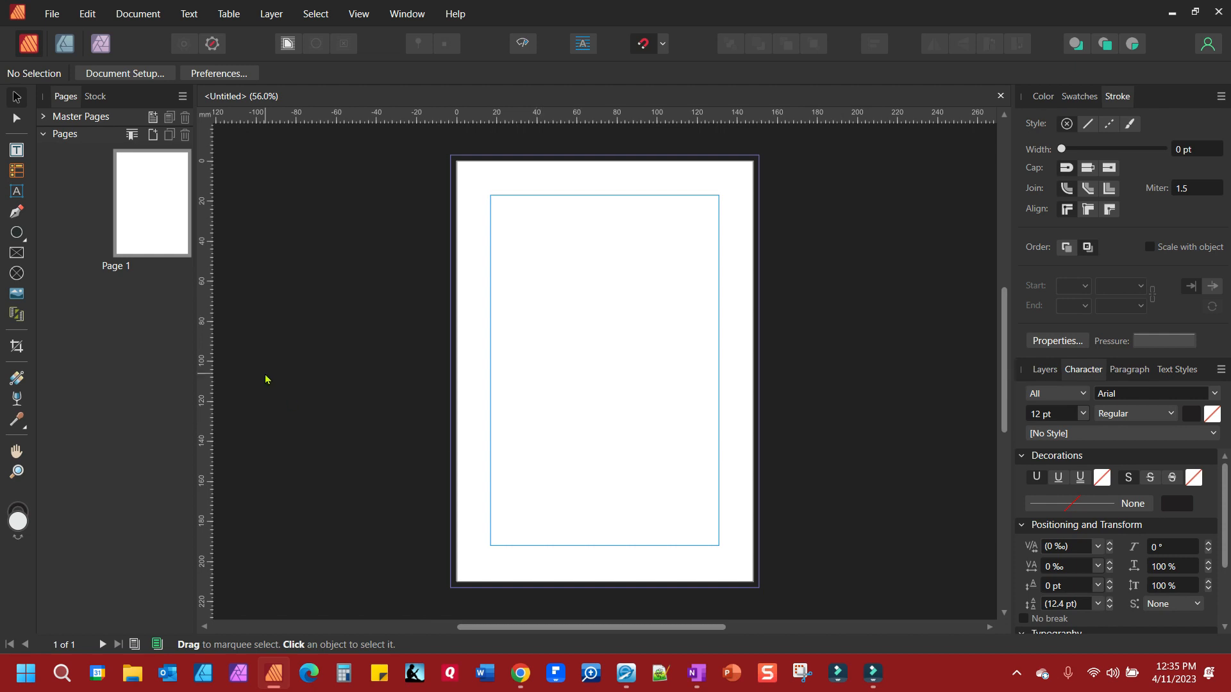
Add artistic text reading "Affinity Text Tool" near the upper-left corner of the page margins
left_click(16, 193)
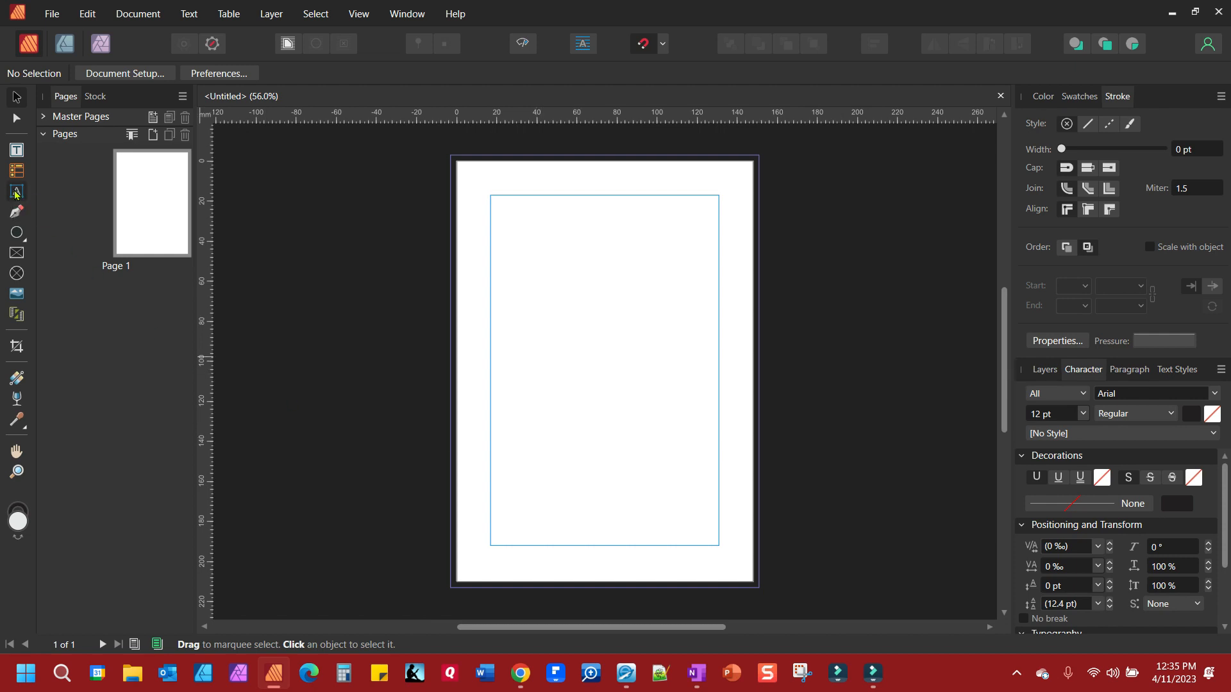
left_click(509, 242)
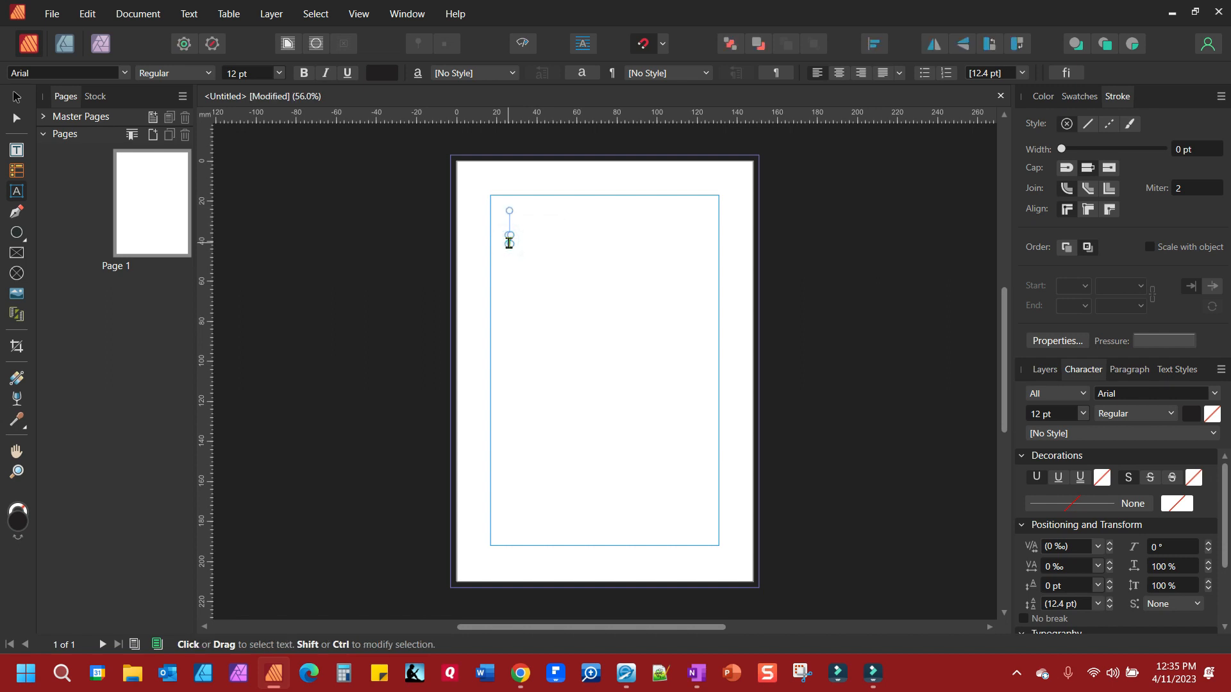
type("T")
type("ffinity")
key("Escape")
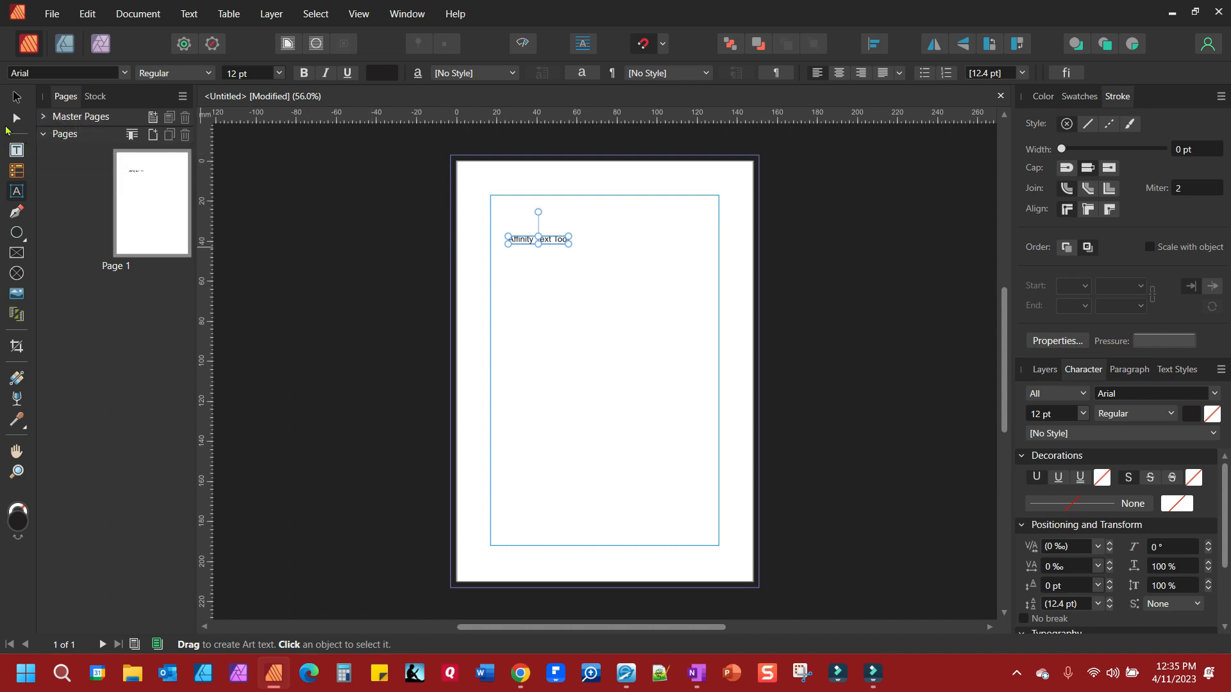
Scale the art text up proportionally to a font size of about 32.7 pt
left_click(20, 96)
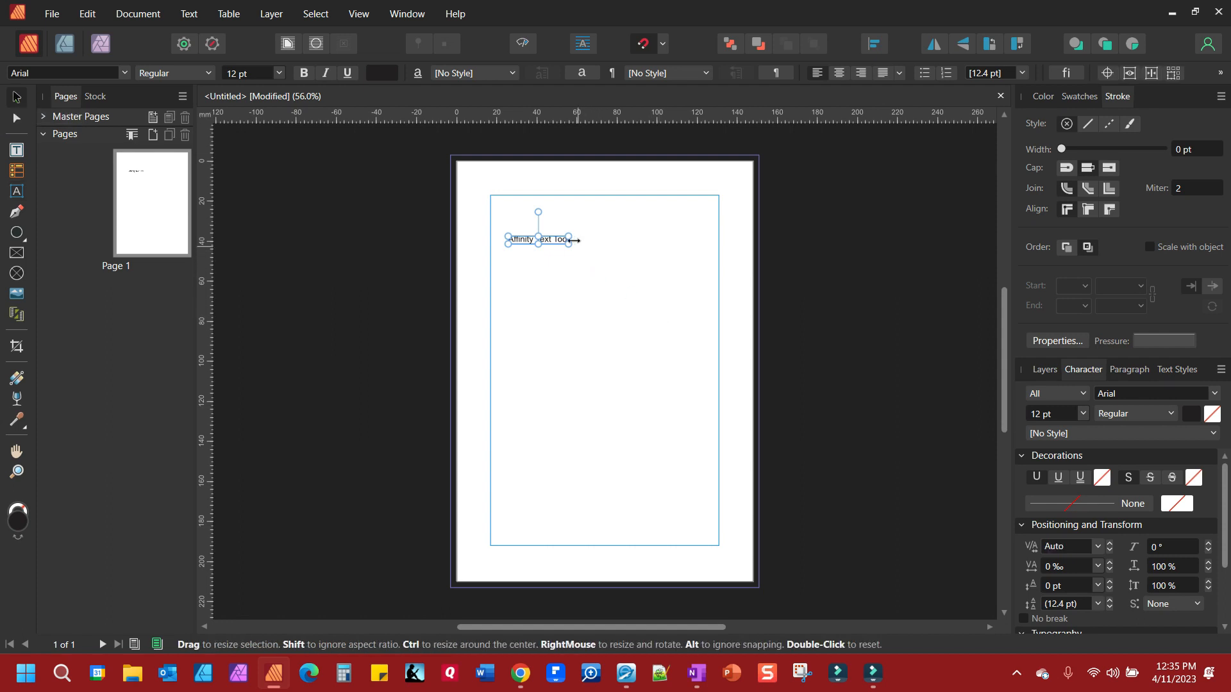
left_click_drag(566, 243, 677, 383)
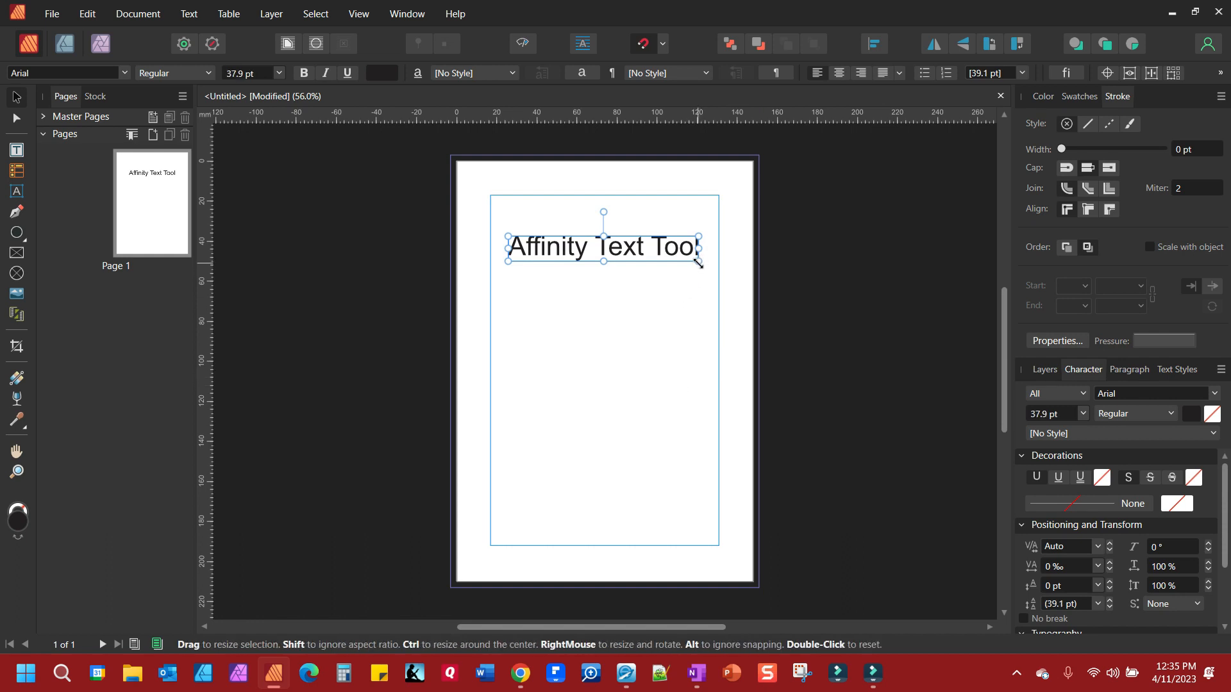
left_click_drag(699, 263, 673, 278)
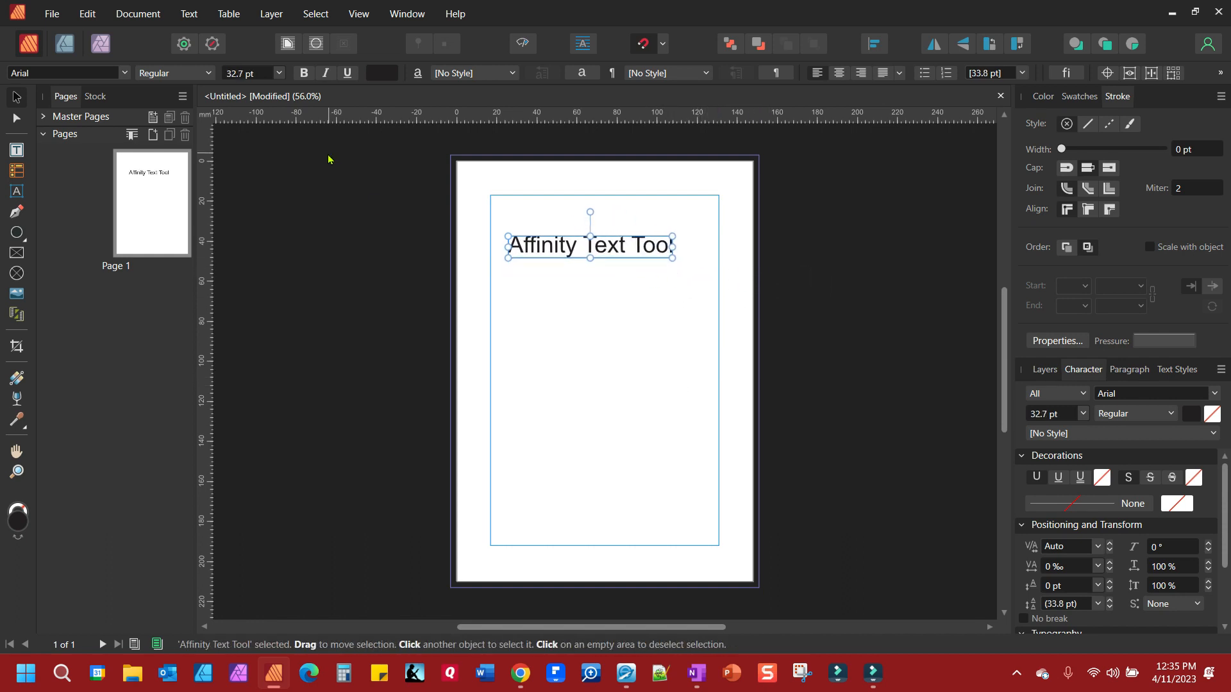
Set the art text's font size to 30 pt and scale it up proportionally to about 39.8 pt, nearly filling the margin width
left_click(279, 74)
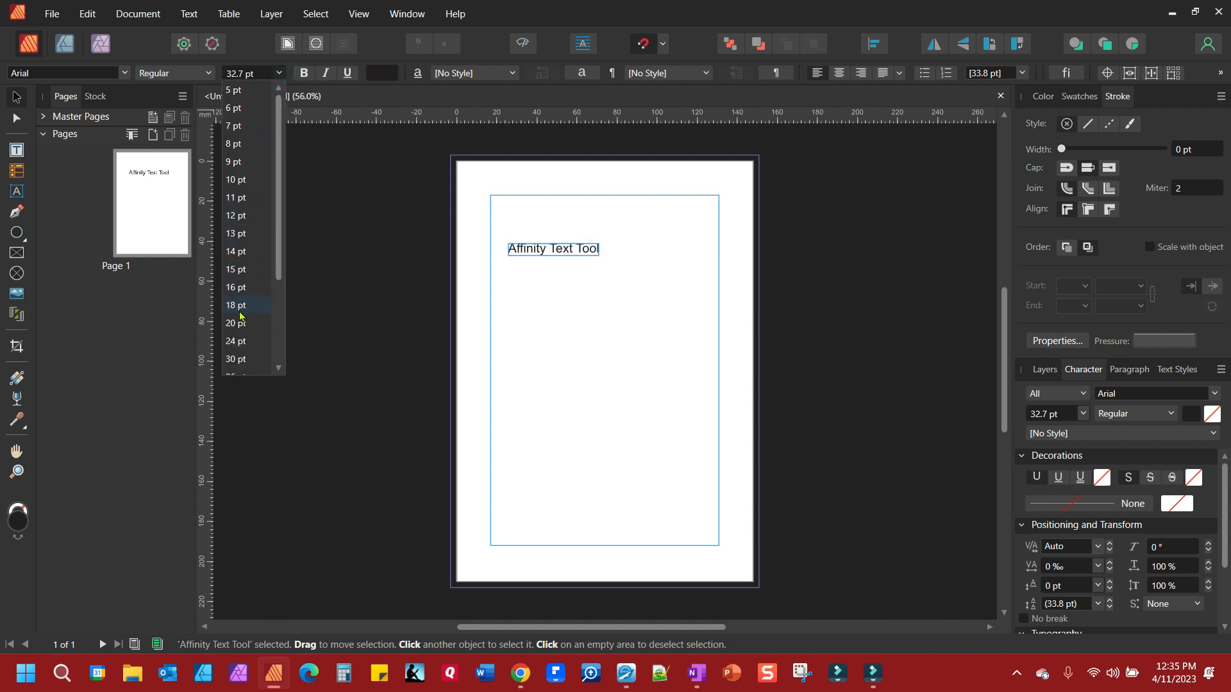
left_click(247, 360)
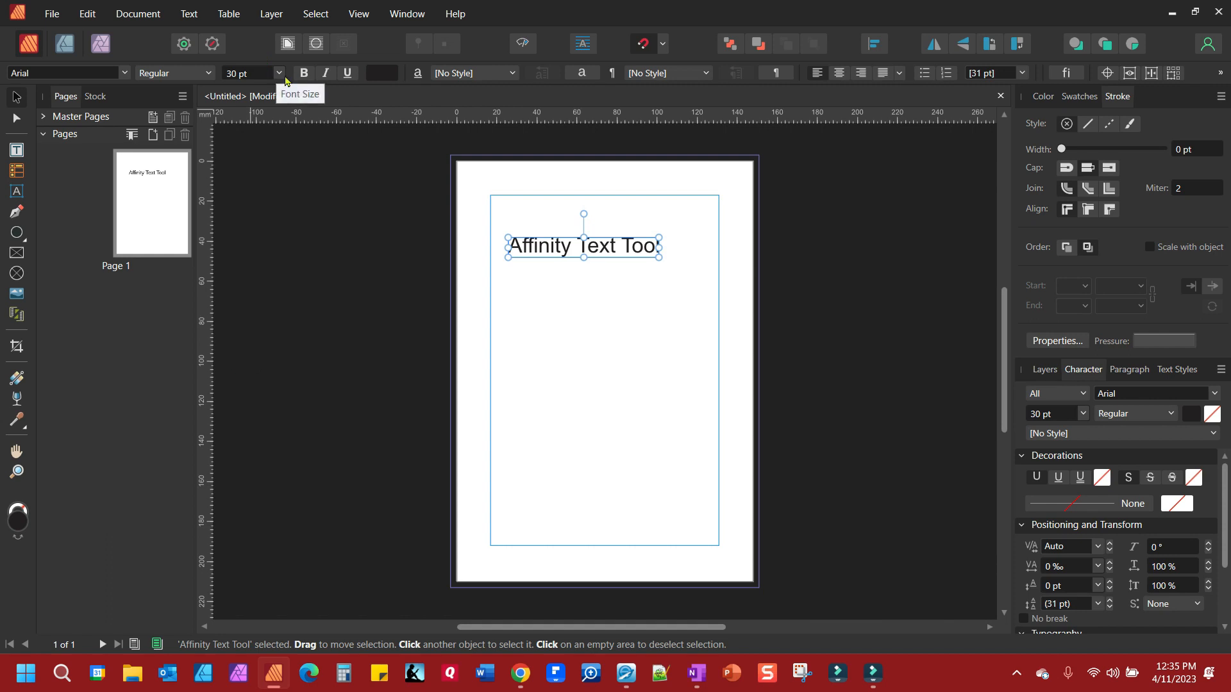
left_click_drag(658, 257, 706, 297)
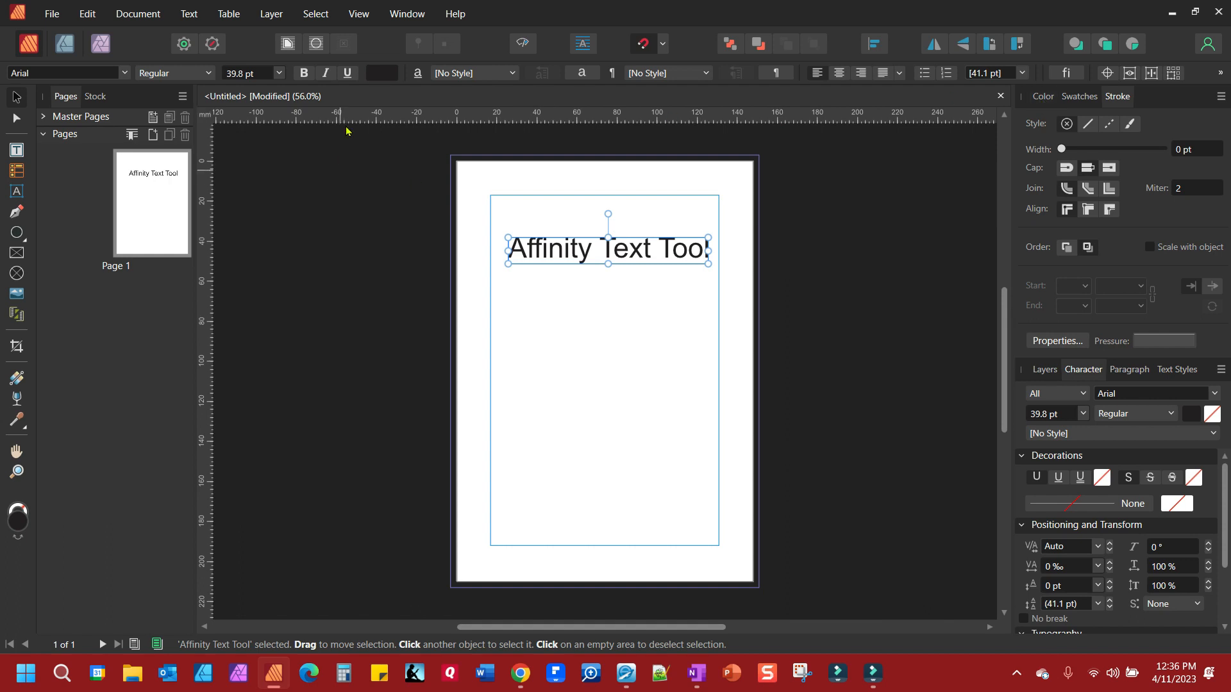
Colour the text red (#D9113D) and shift its hue to blue (#112ED9)
left_click(372, 79)
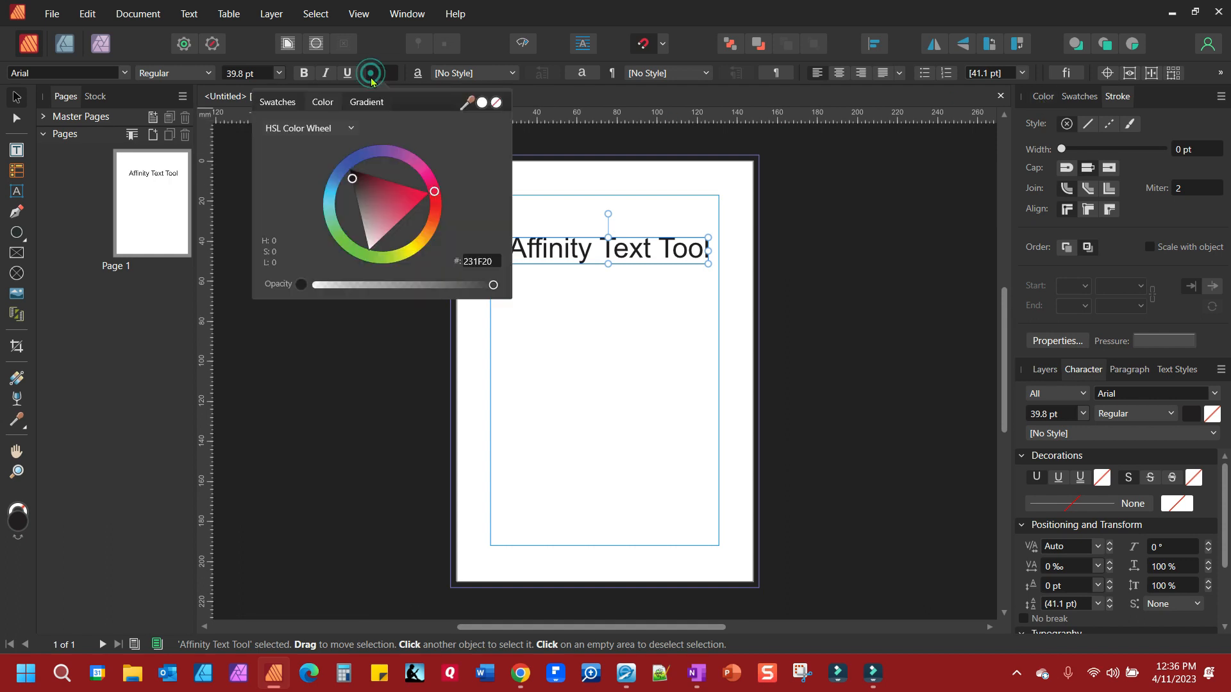
left_click(413, 193)
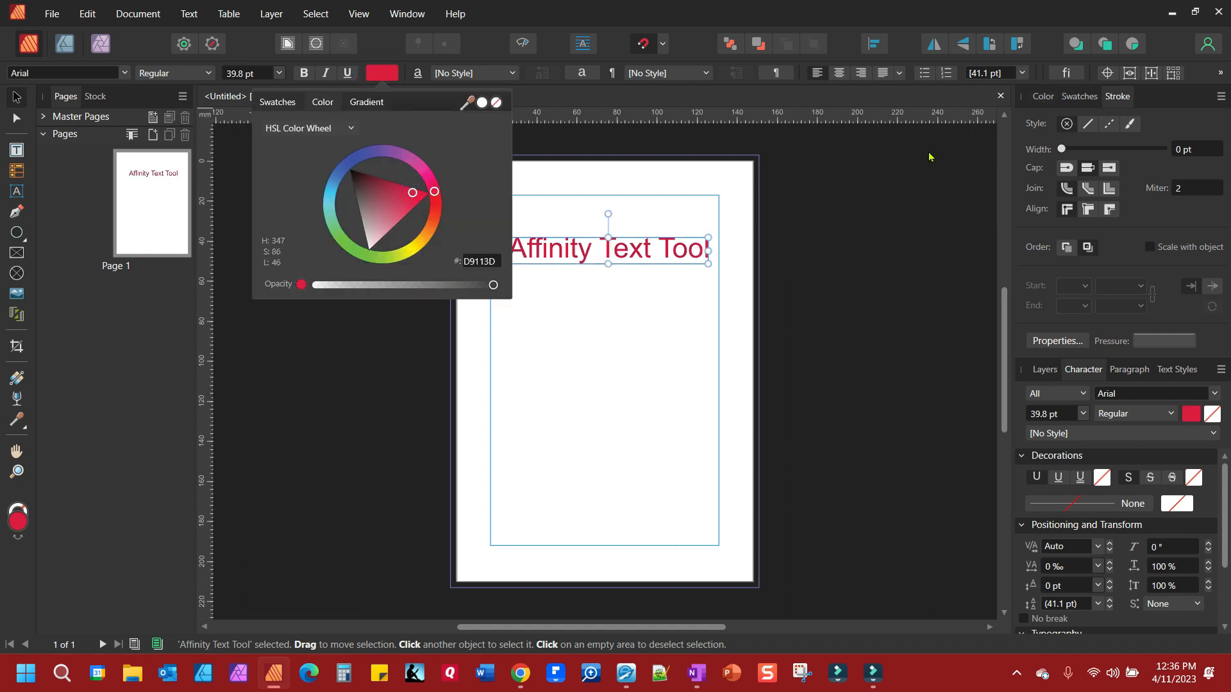
left_click(1043, 96)
left_click(1043, 97)
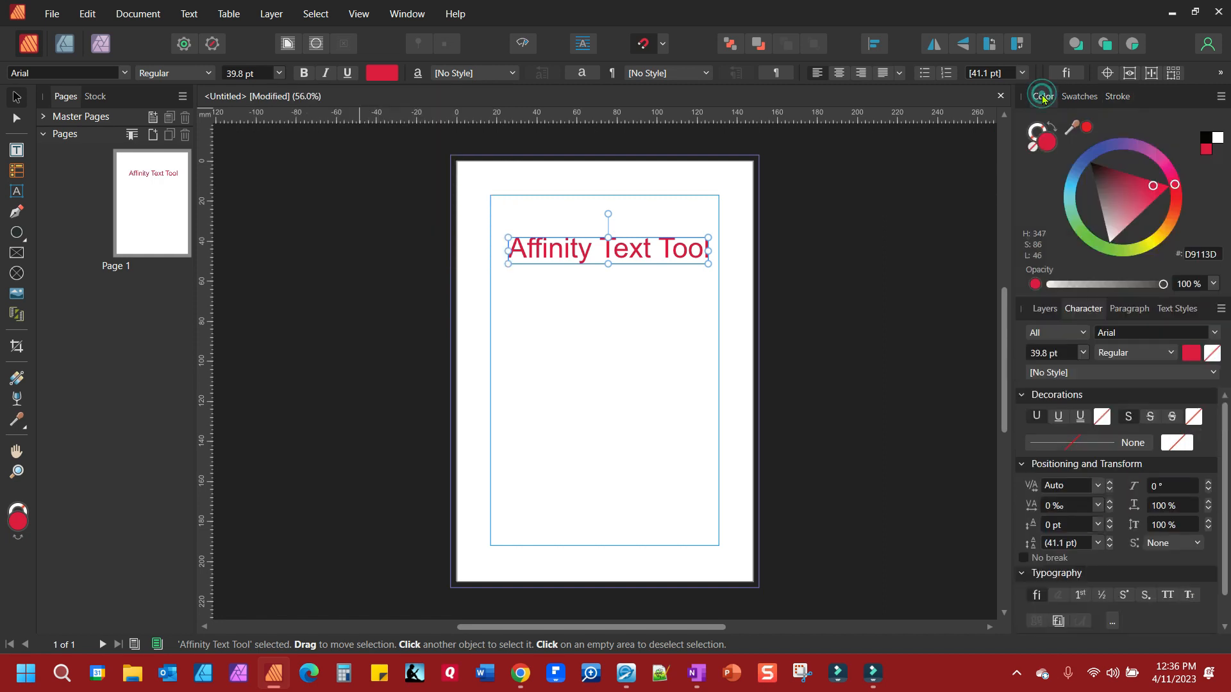
left_click(1089, 157)
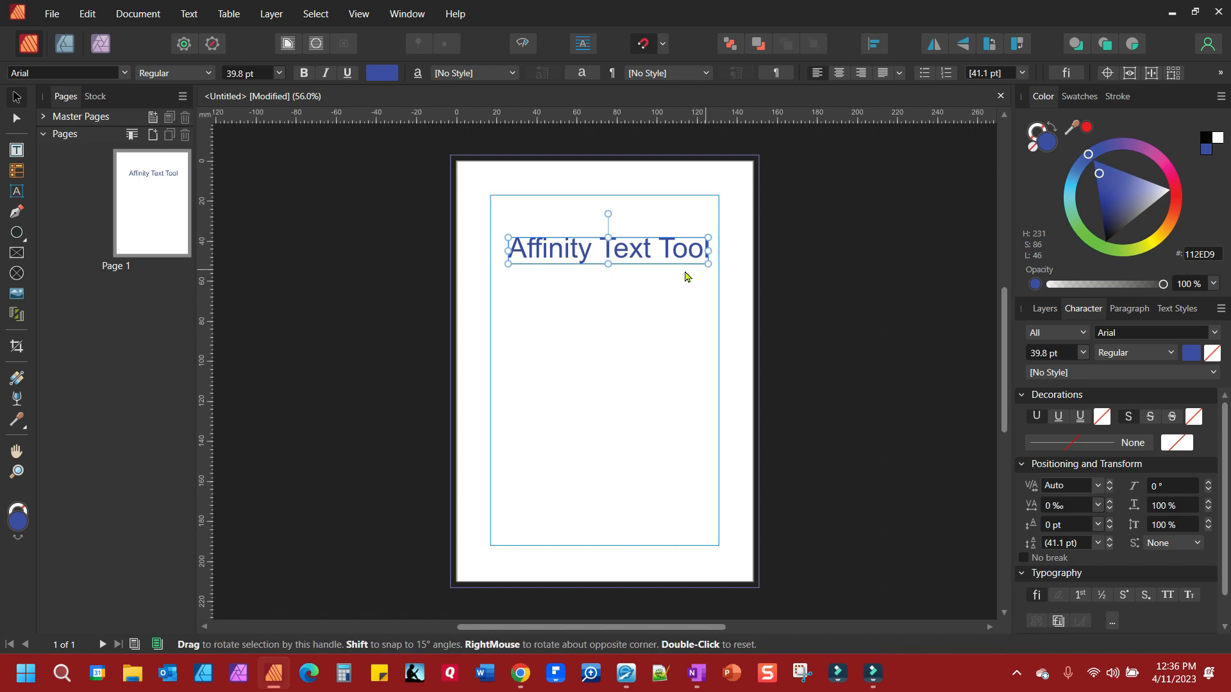
Change the font of the whole art text to Algerian
double_click(652, 250)
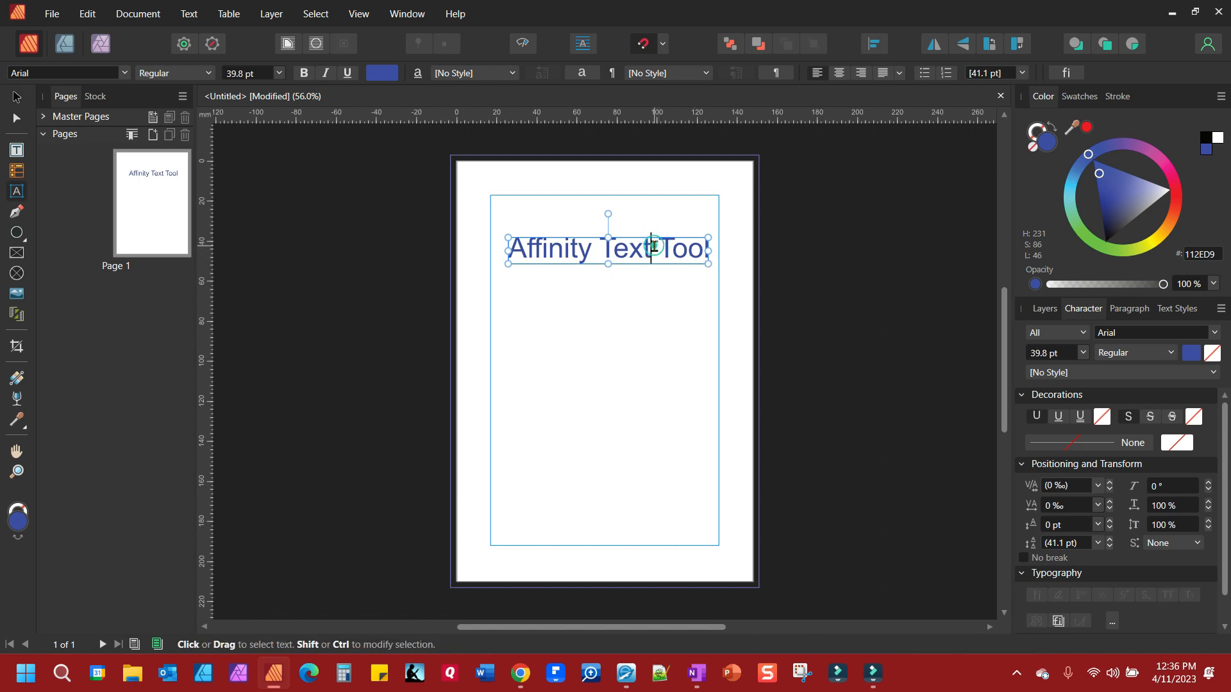
left_click_drag(508, 250, 710, 252)
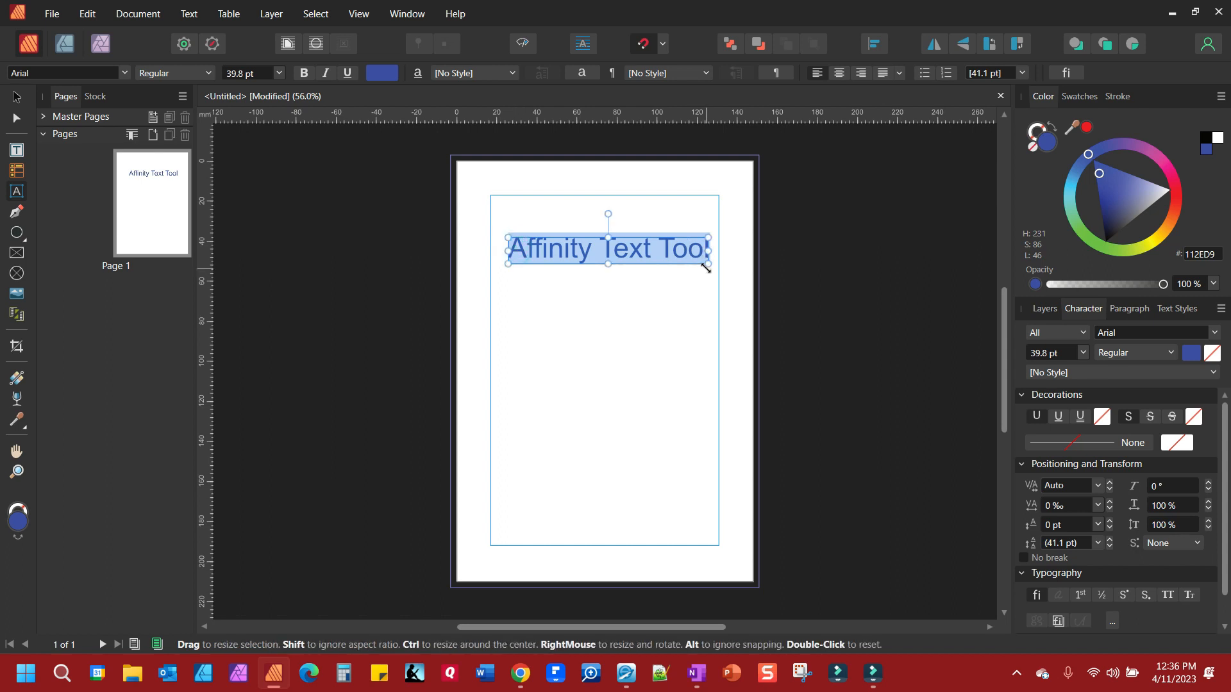
left_click(16, 96)
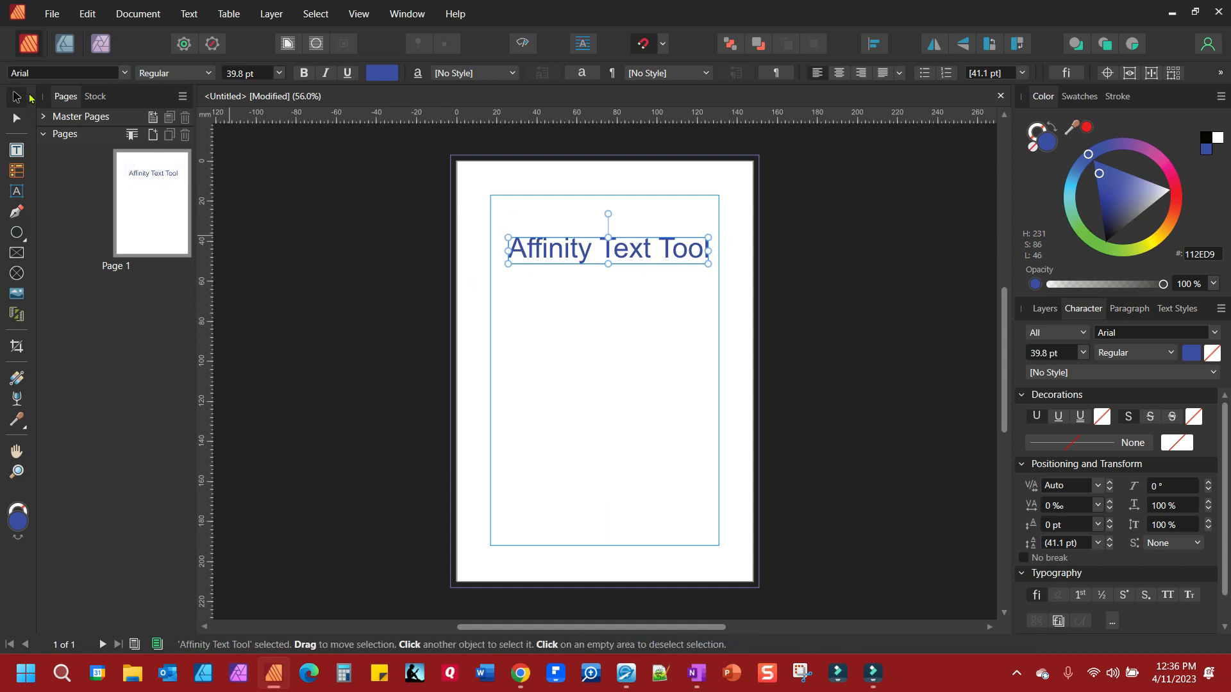
left_click(123, 73)
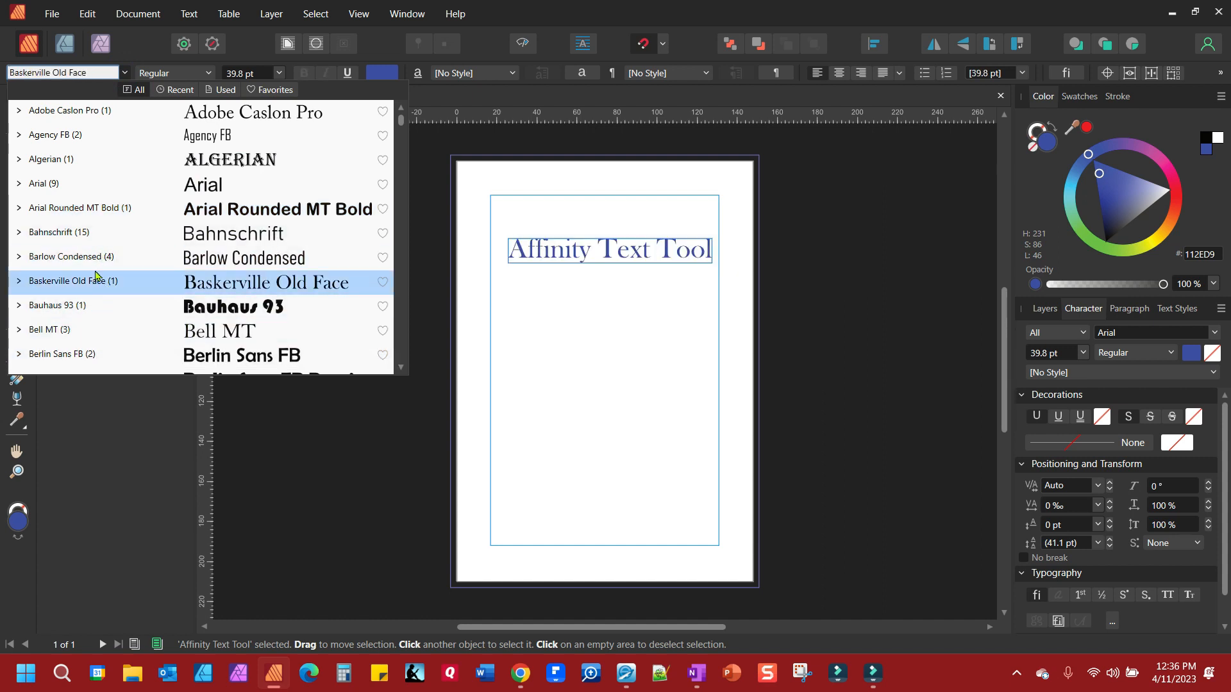
left_click(78, 161)
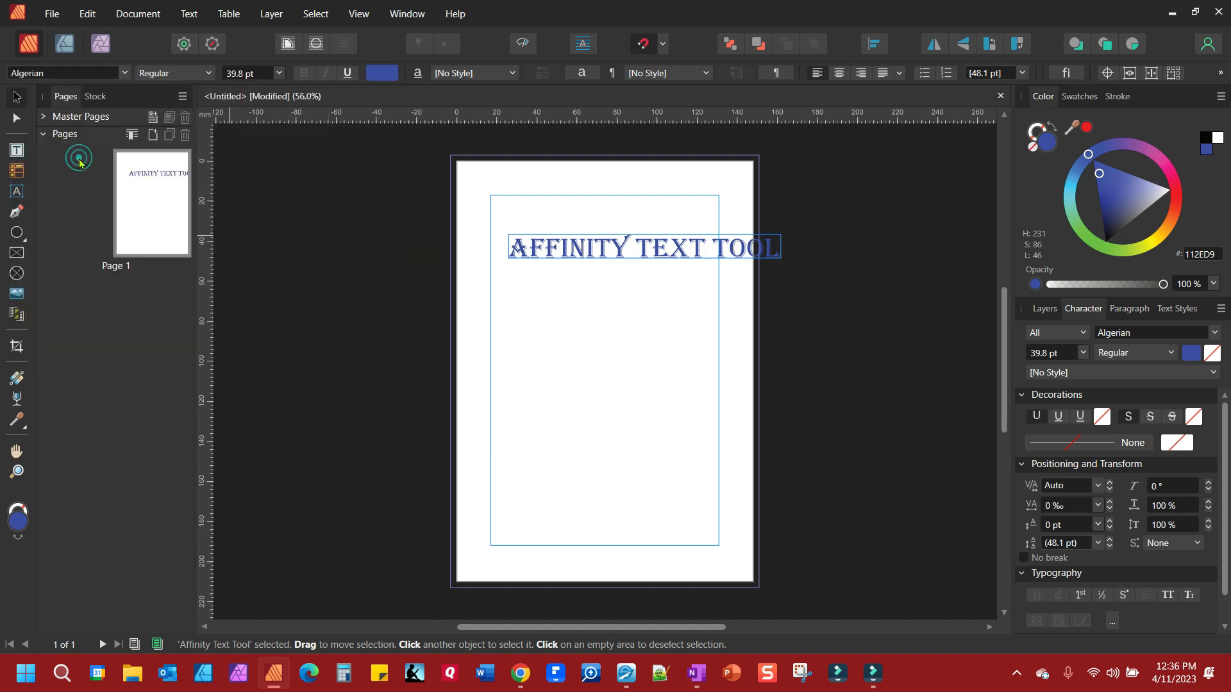
Break the text into two lines after "Affinity" and scale it up to about 55.9 pt within the margins
double_click(639, 249)
key("BackSpace")
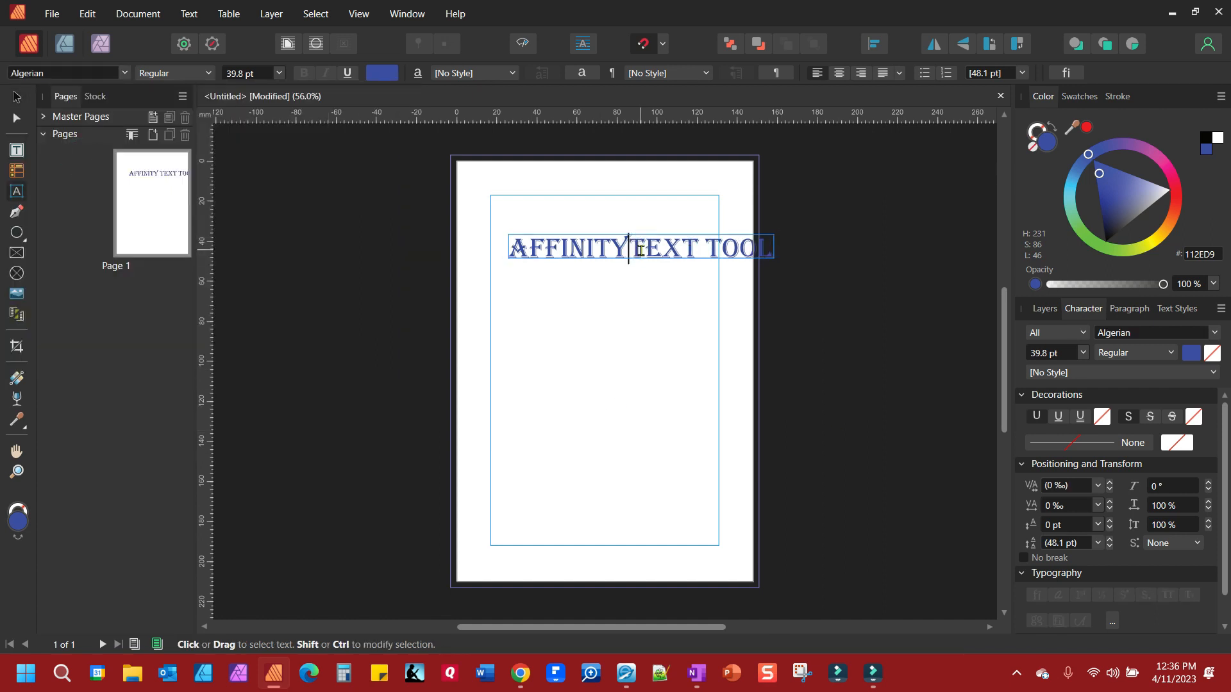
key("Return")
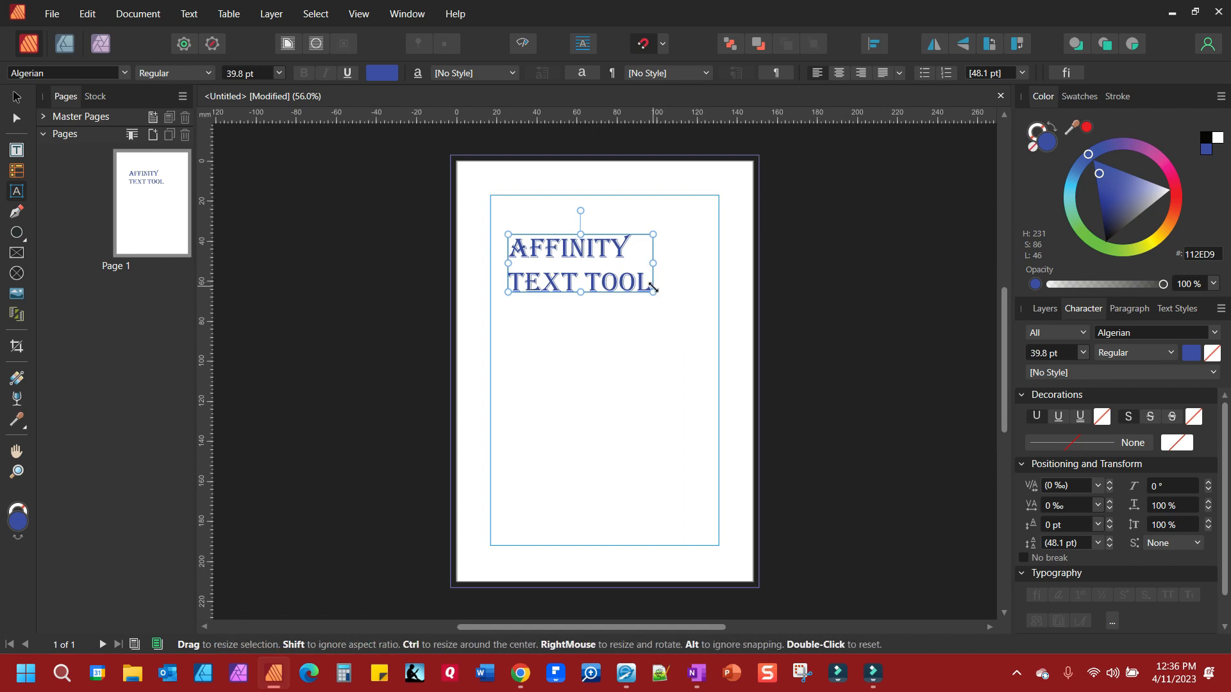
left_click_drag(652, 291, 710, 321)
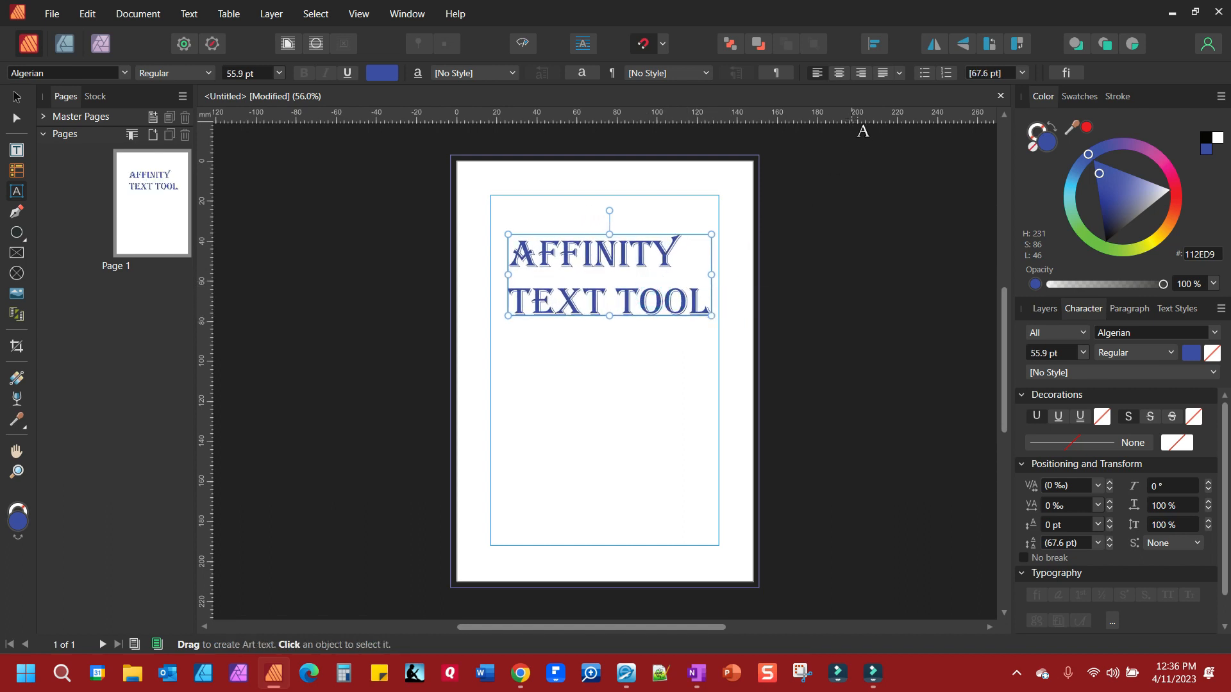
Centre-align the two lines of the art text
left_click(840, 75)
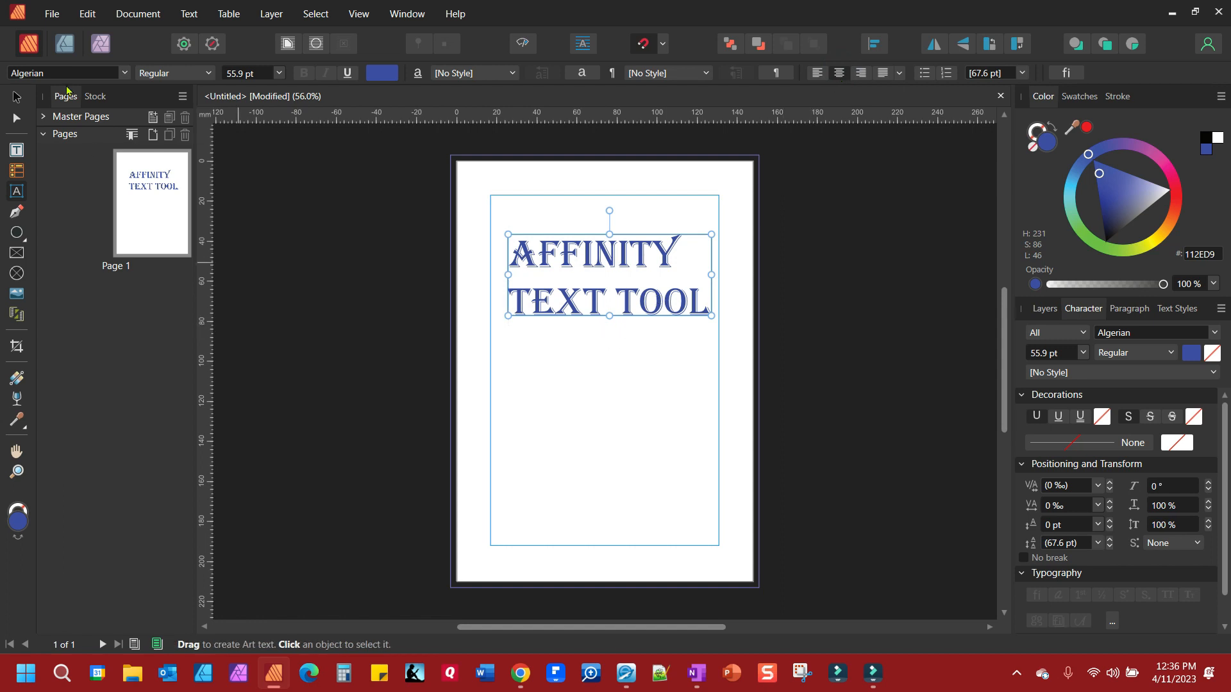
left_click(18, 94)
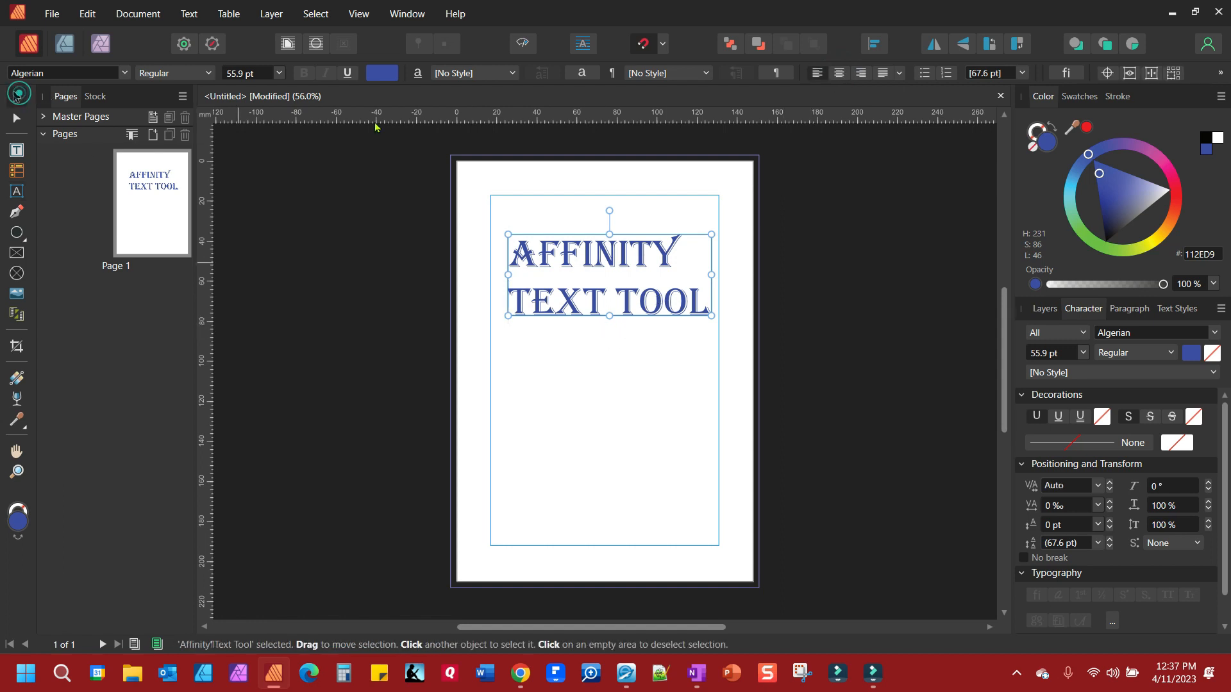
left_click(841, 74)
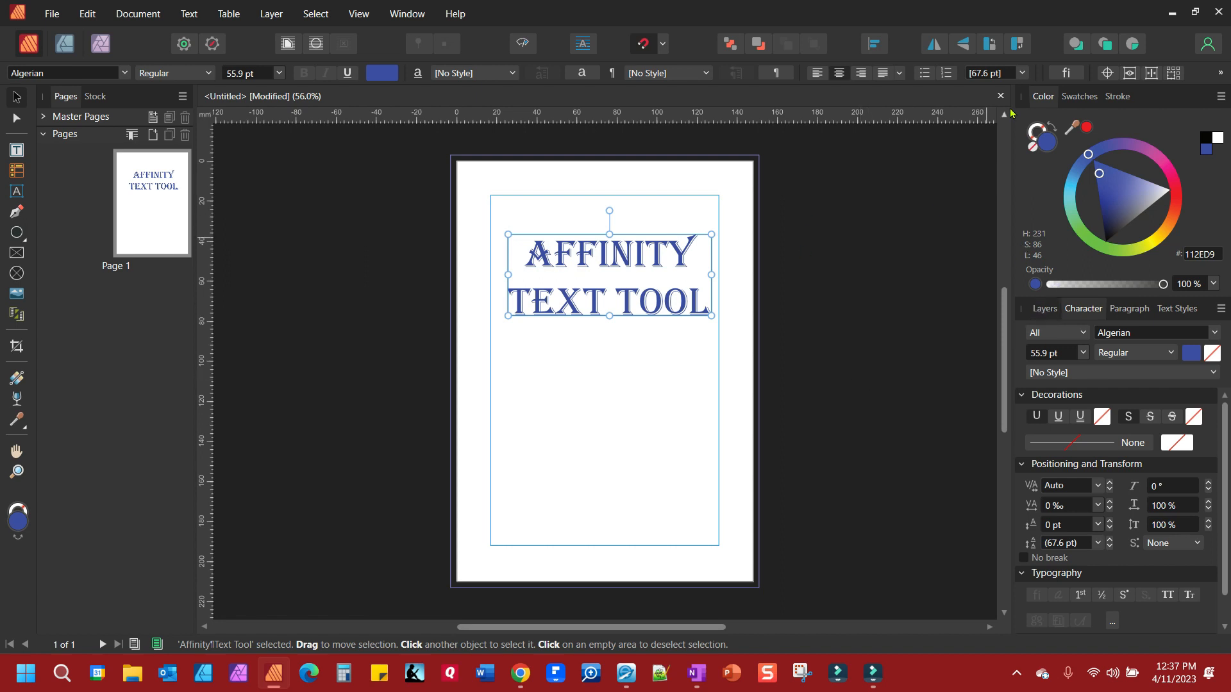
Examine the text's layer, its character settings and the list of available character styles
left_click(1047, 309)
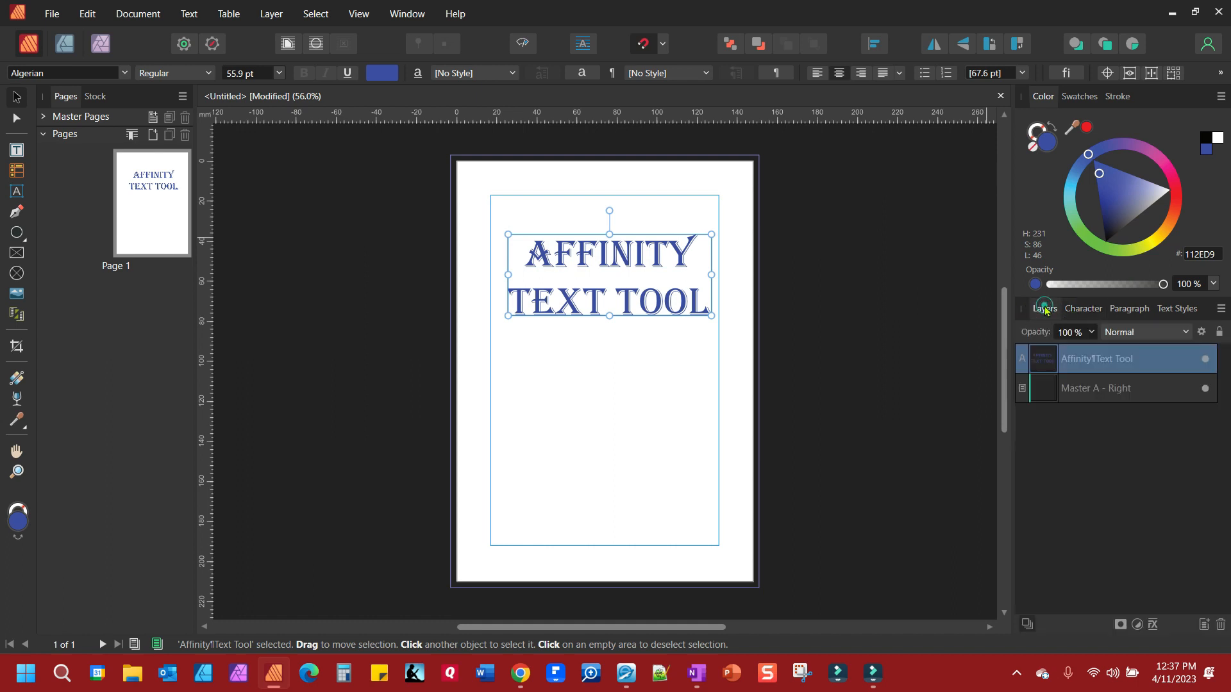
left_click(582, 74)
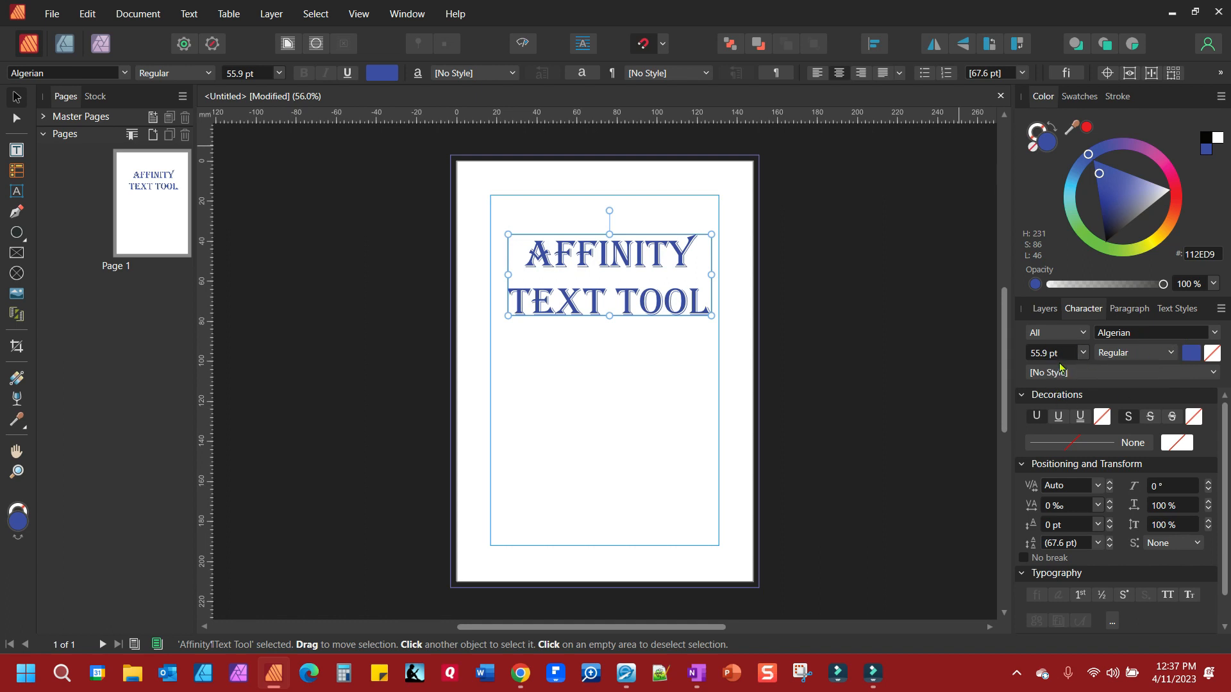
left_click(1106, 378)
left_click(1106, 378)
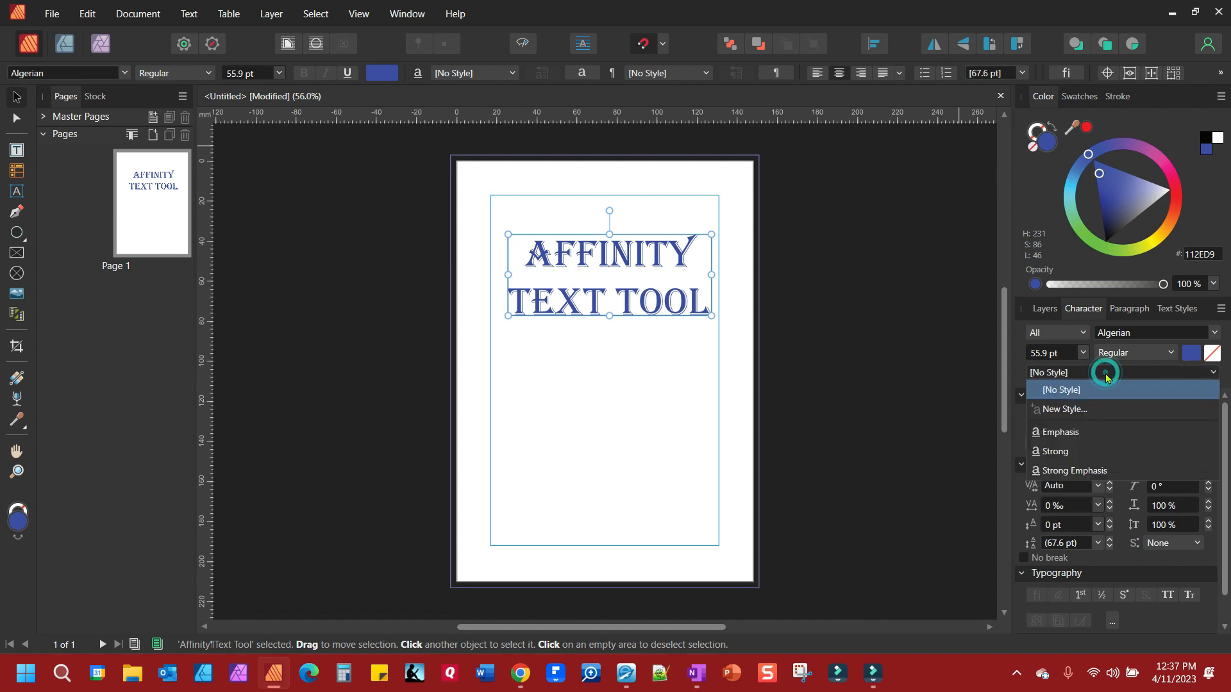
left_click(1106, 378)
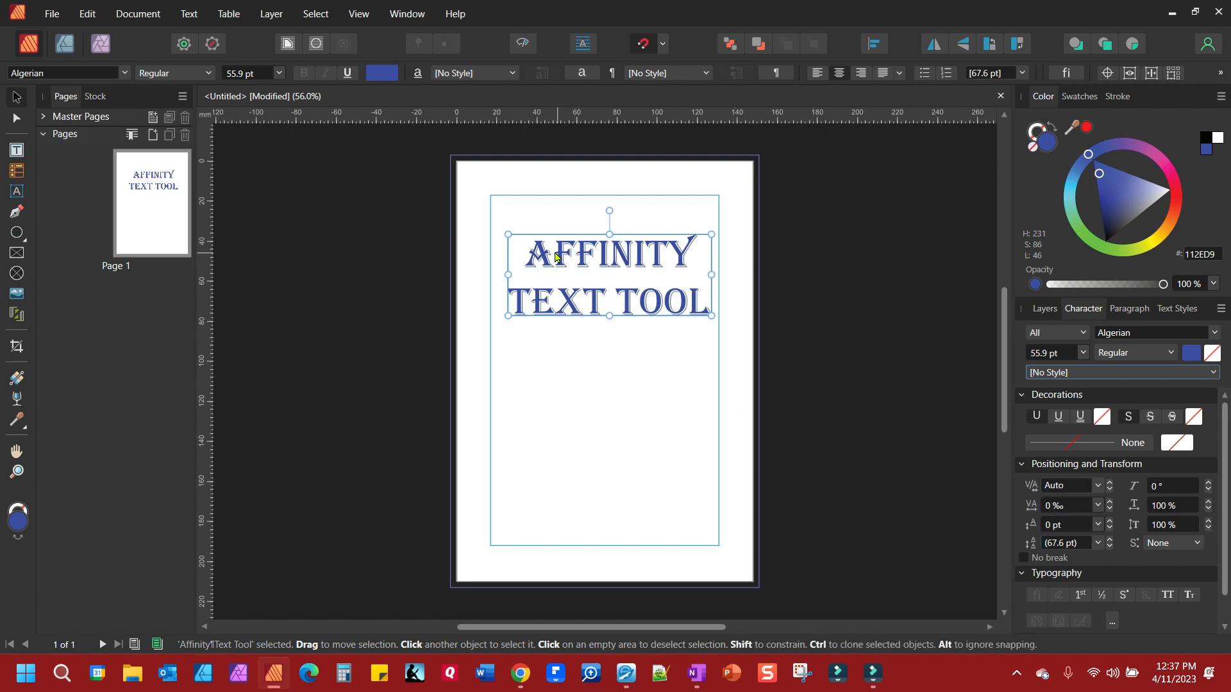
Increase the kerning between the "A" and the first "f" of "Affinity" to 95 ‰
key("t")
key("t")
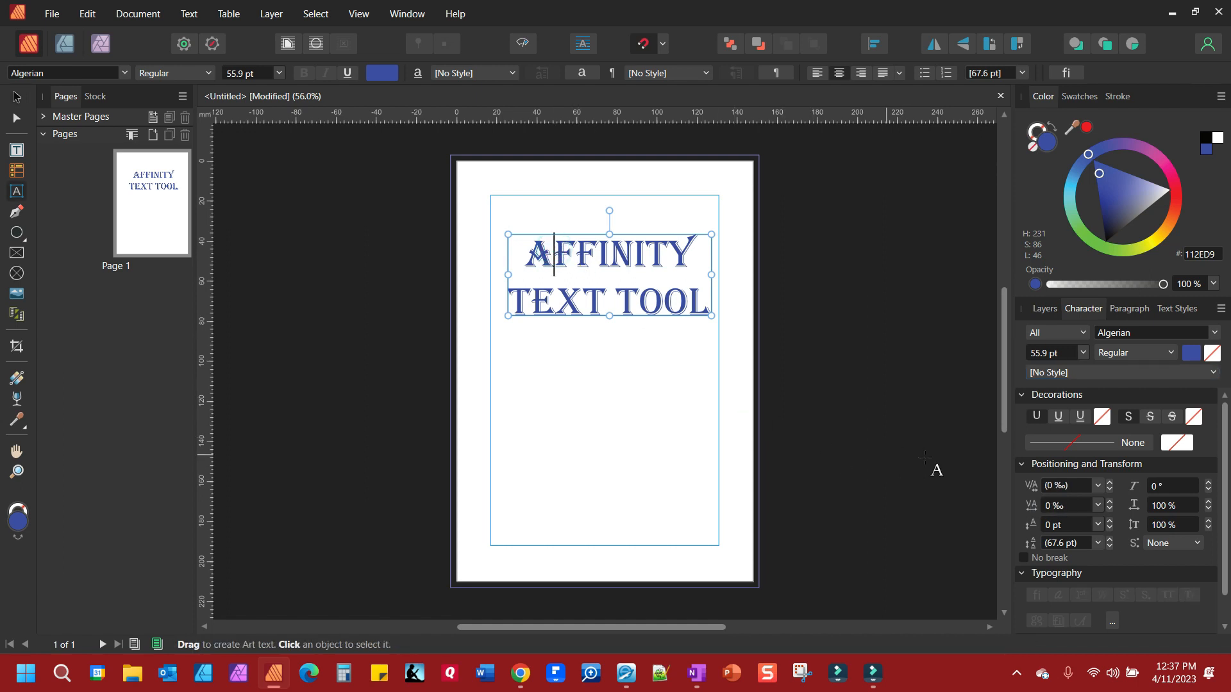
left_click(1110, 483)
left_click(1111, 485)
left_click(1111, 486)
left_click(1110, 486)
left_click(1110, 486)
left_click(1111, 485)
left_click(1110, 485)
left_click(1110, 485)
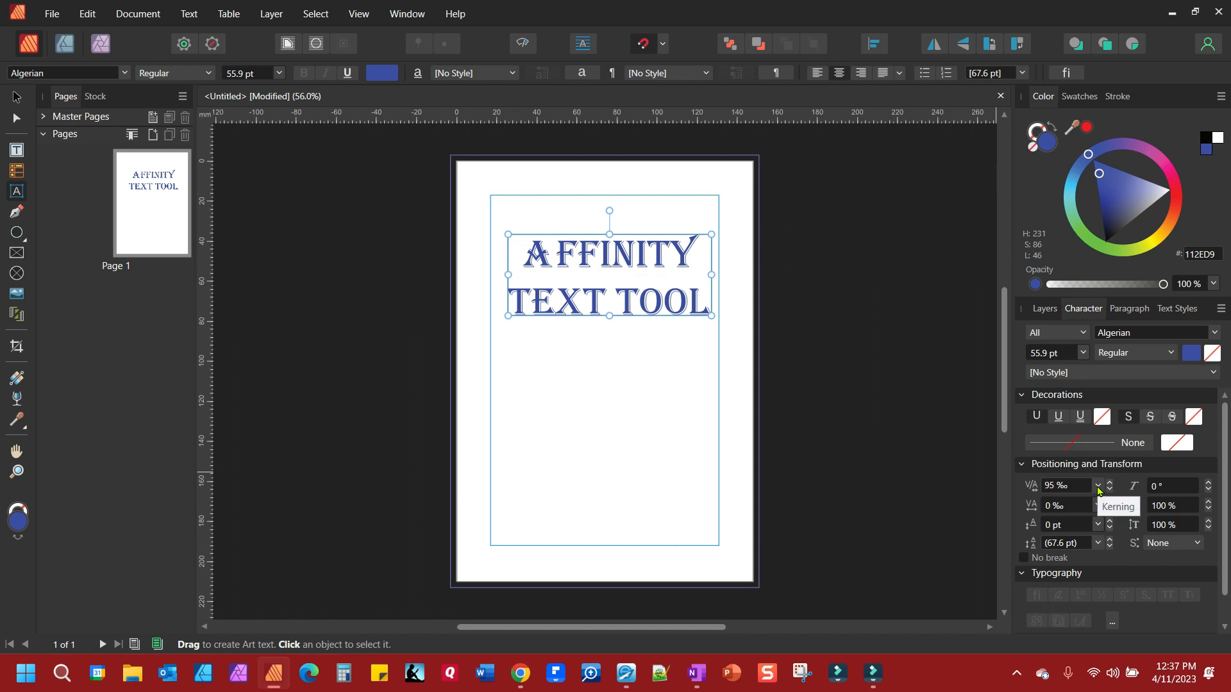
Reset the kerning between the "A" and the first "f" of "Affinity" to automatic
left_click(1098, 488)
left_click(1075, 264)
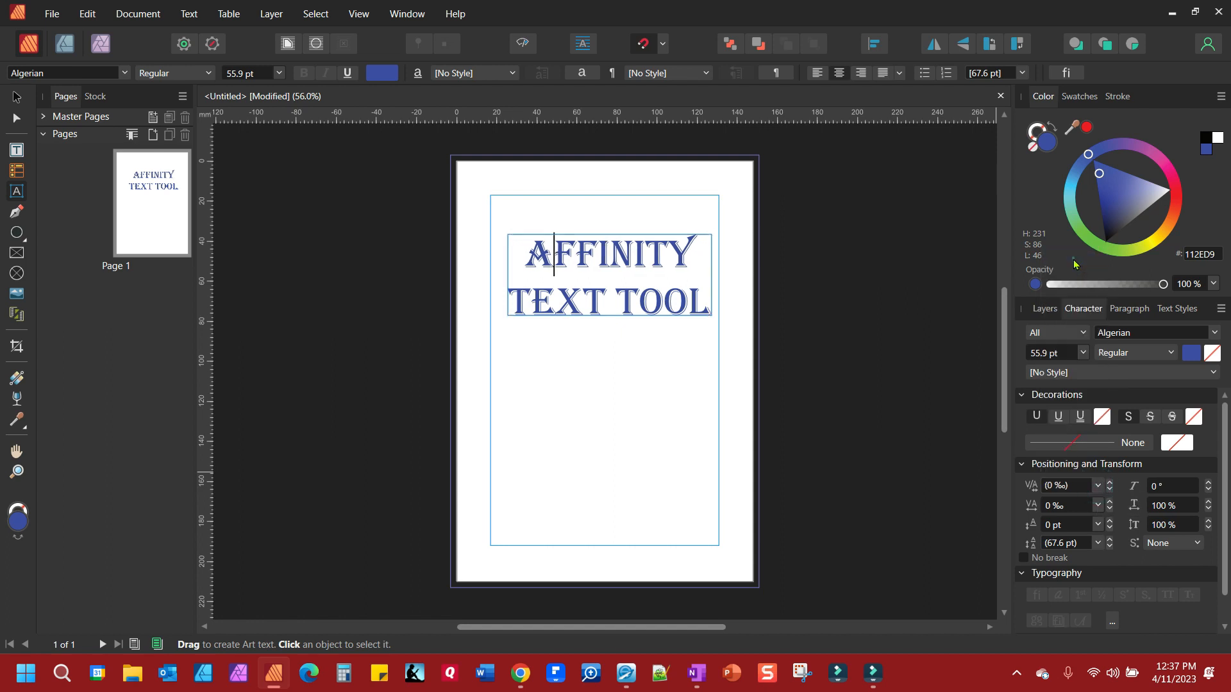
key("Escape")
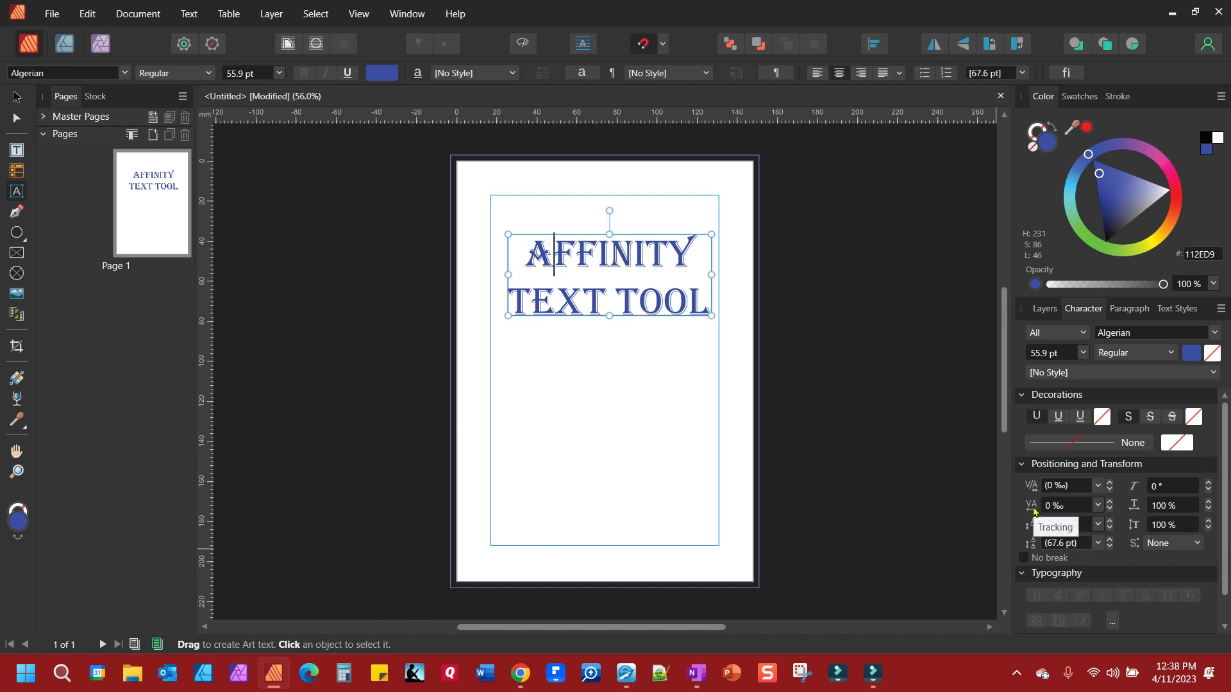
Raise the tracking of the whole art text to 72 ‰ and reset it to 0 ‰
left_click(16, 102)
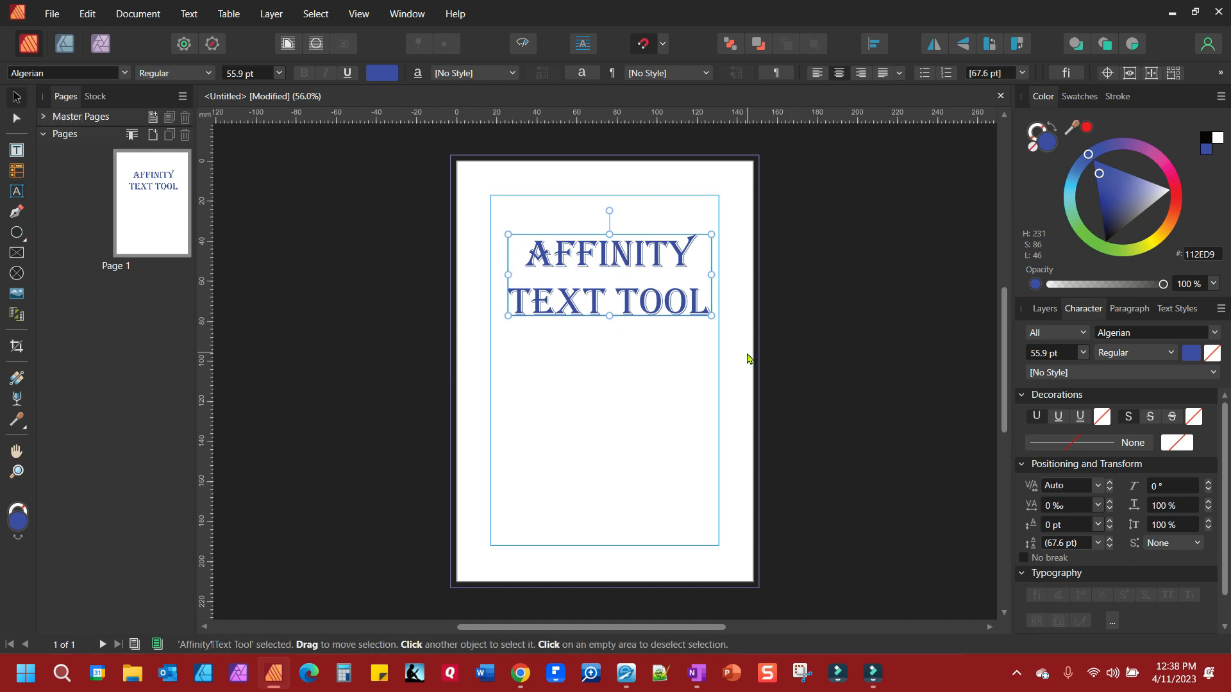
left_click_drag(1112, 503, 1111, 506)
left_click(1097, 505)
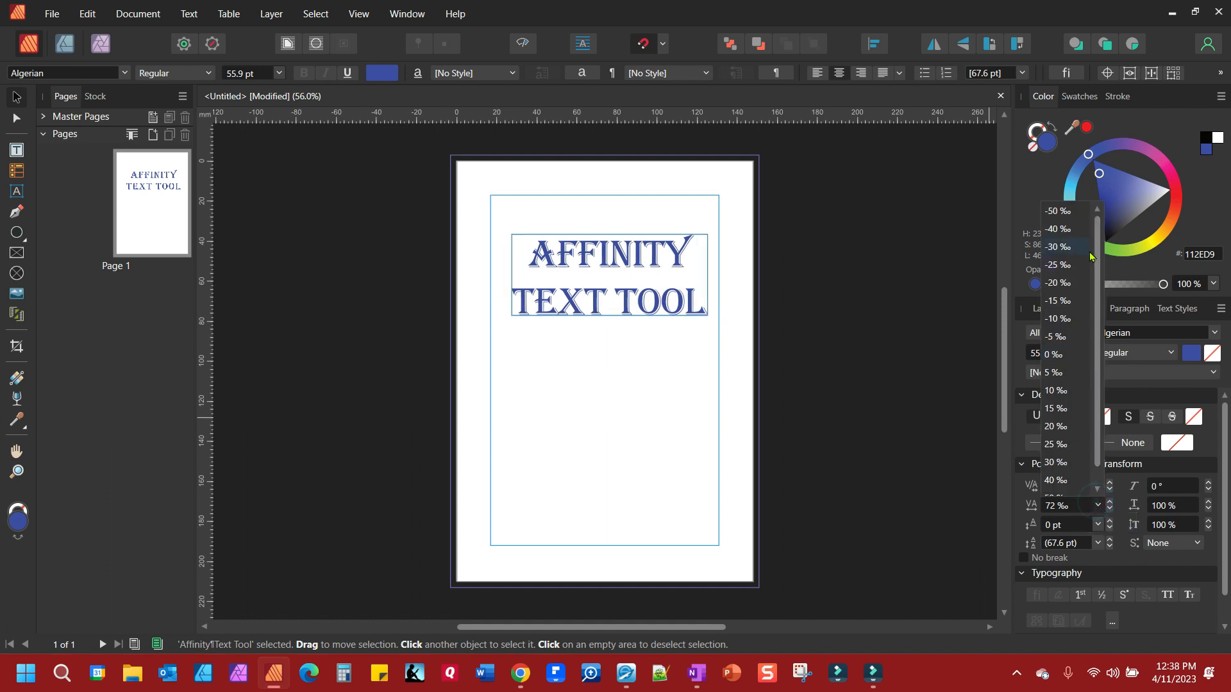
left_click(1055, 354)
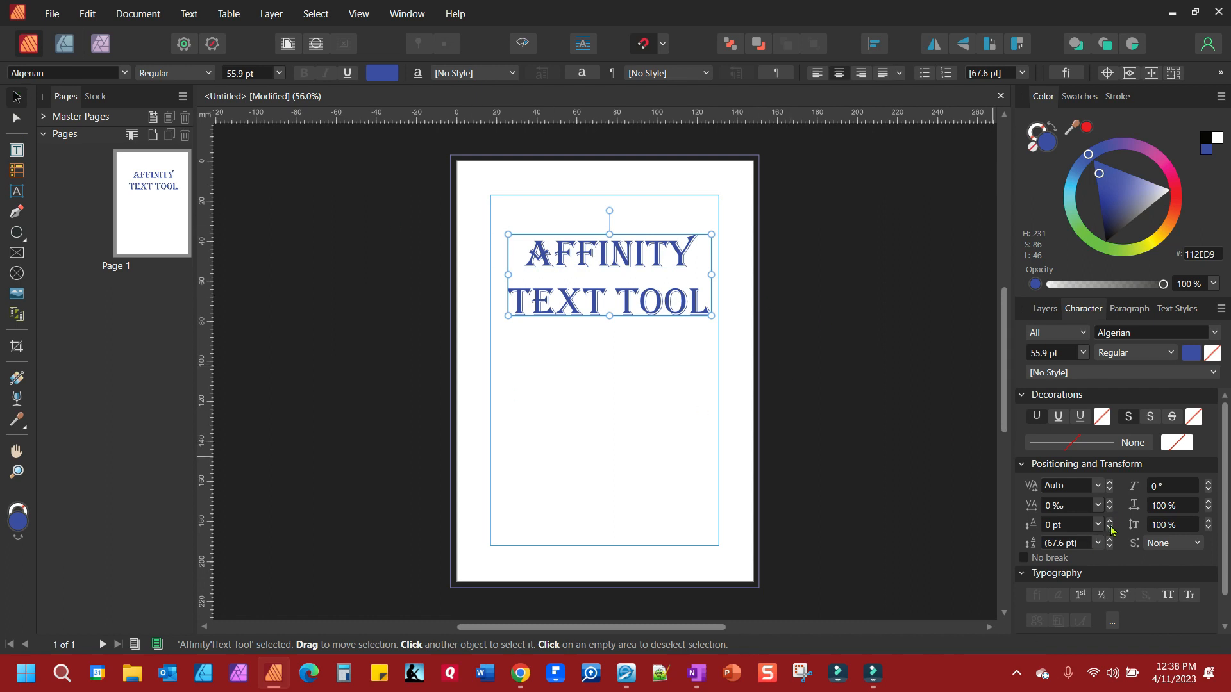
Set the art text's baseline shift to -12 pt and increase its leading override to 89.6 pt
left_click_drag(1111, 526, 1112, 531)
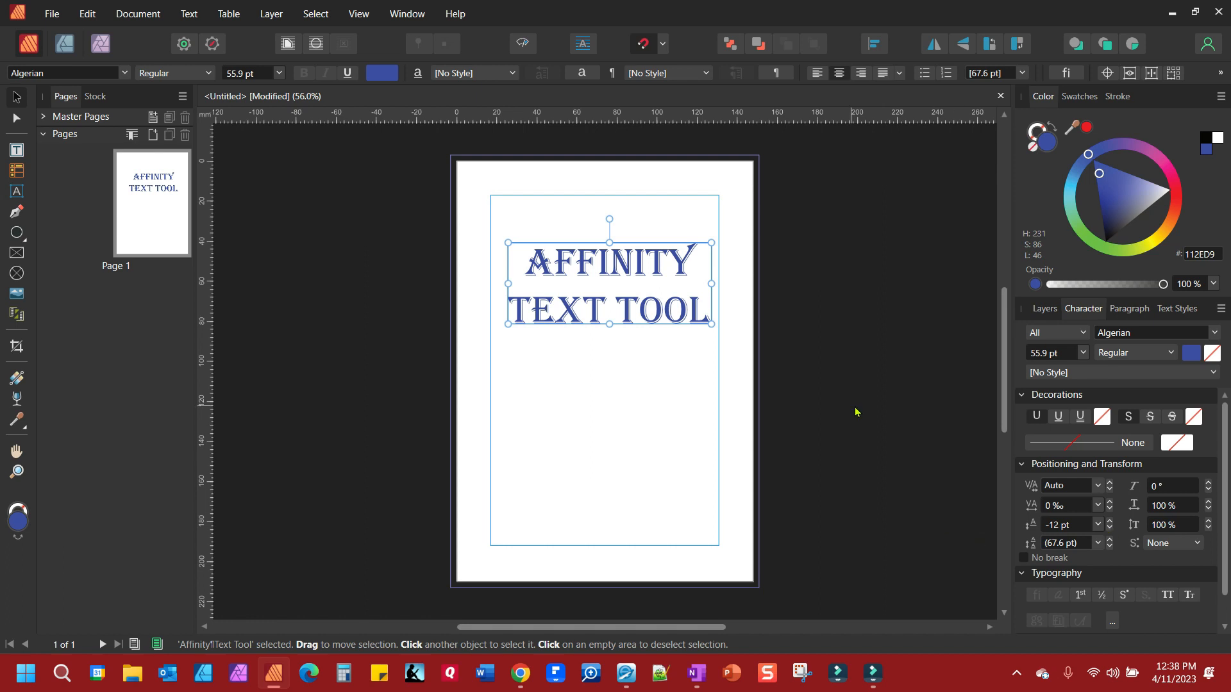
left_click(582, 281)
left_click(1109, 540)
left_click(1110, 540)
left_click(1109, 540)
left_click(1109, 541)
left_click(1110, 541)
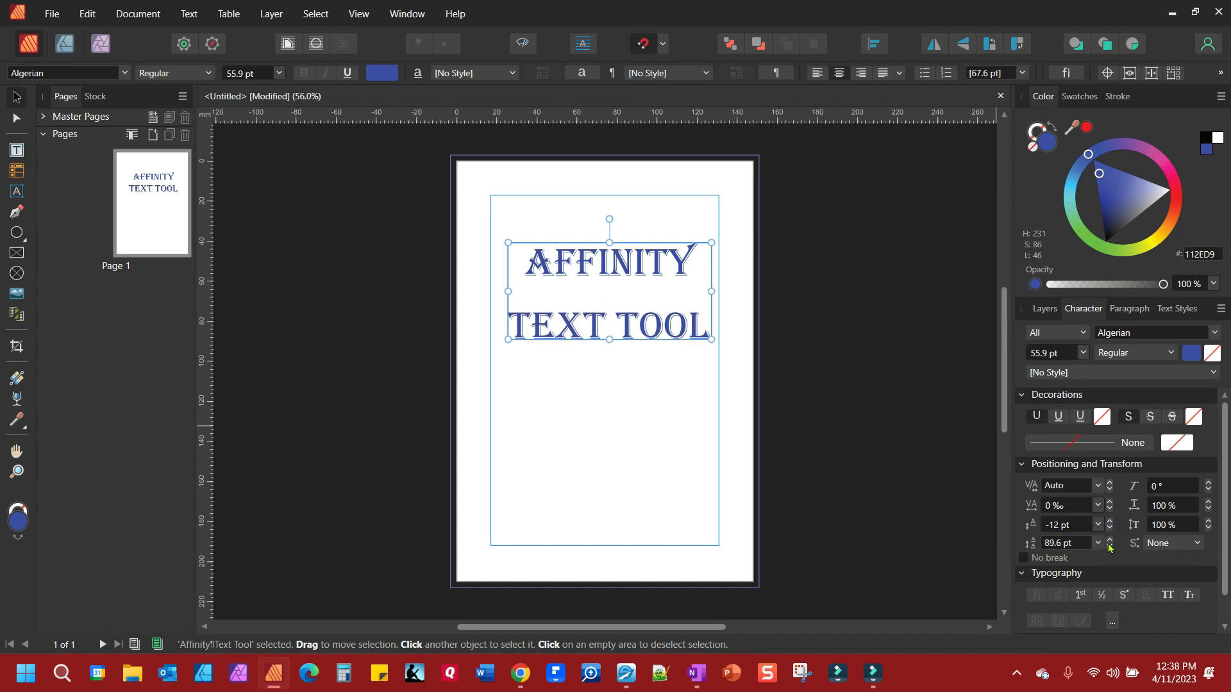
Reduce the art text's leading override to 65.6 pt to bring its two lines closer together
left_click(1109, 548)
left_click(1109, 548)
left_click(1109, 548)
left_click(1110, 548)
left_click(1110, 549)
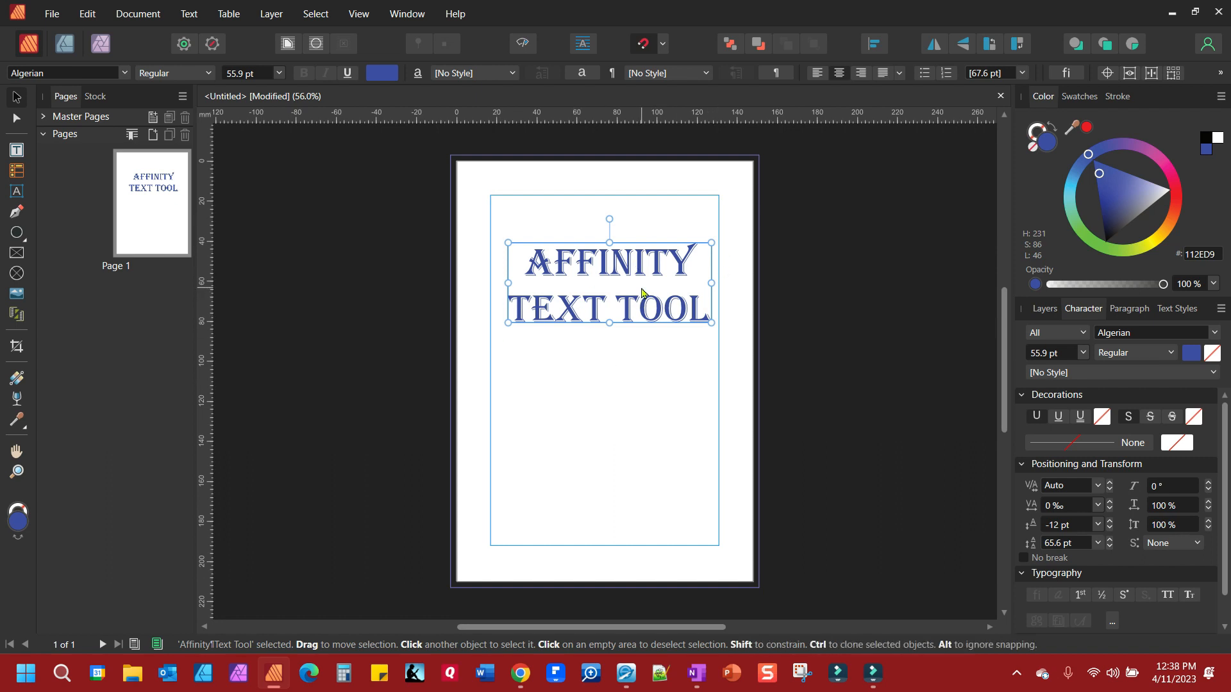
Convert the whole "Affinity Text Tool" art text to curves
left_click(1220, 74)
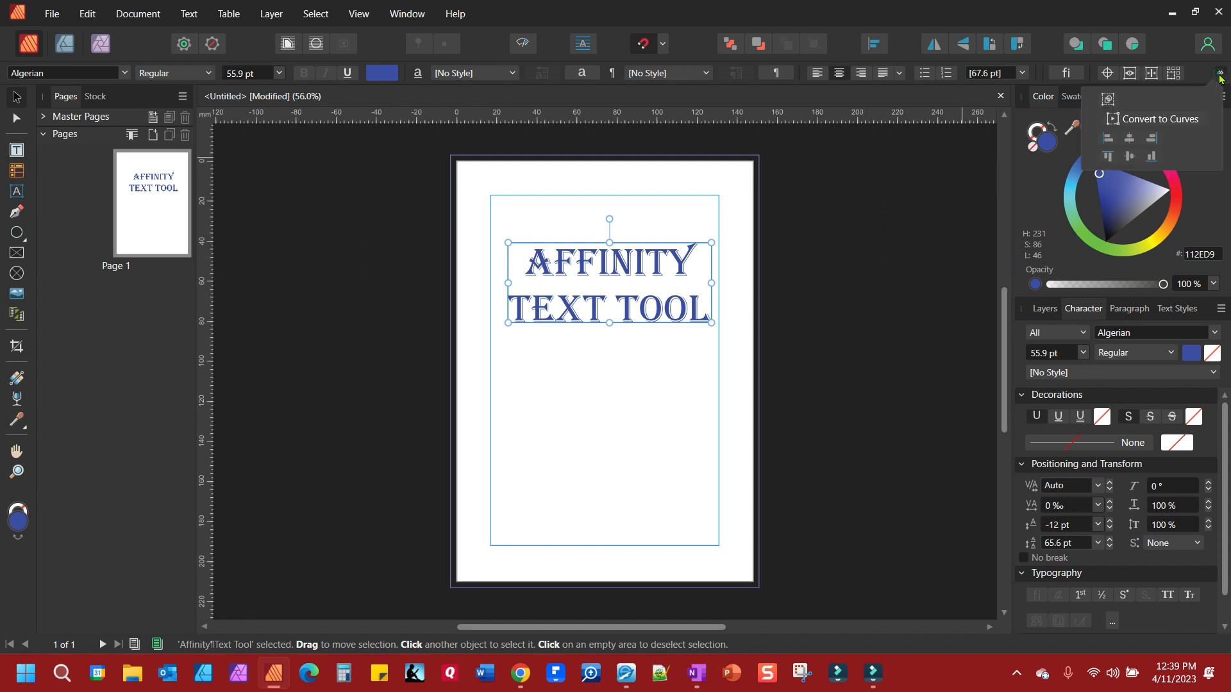
left_click(1140, 121)
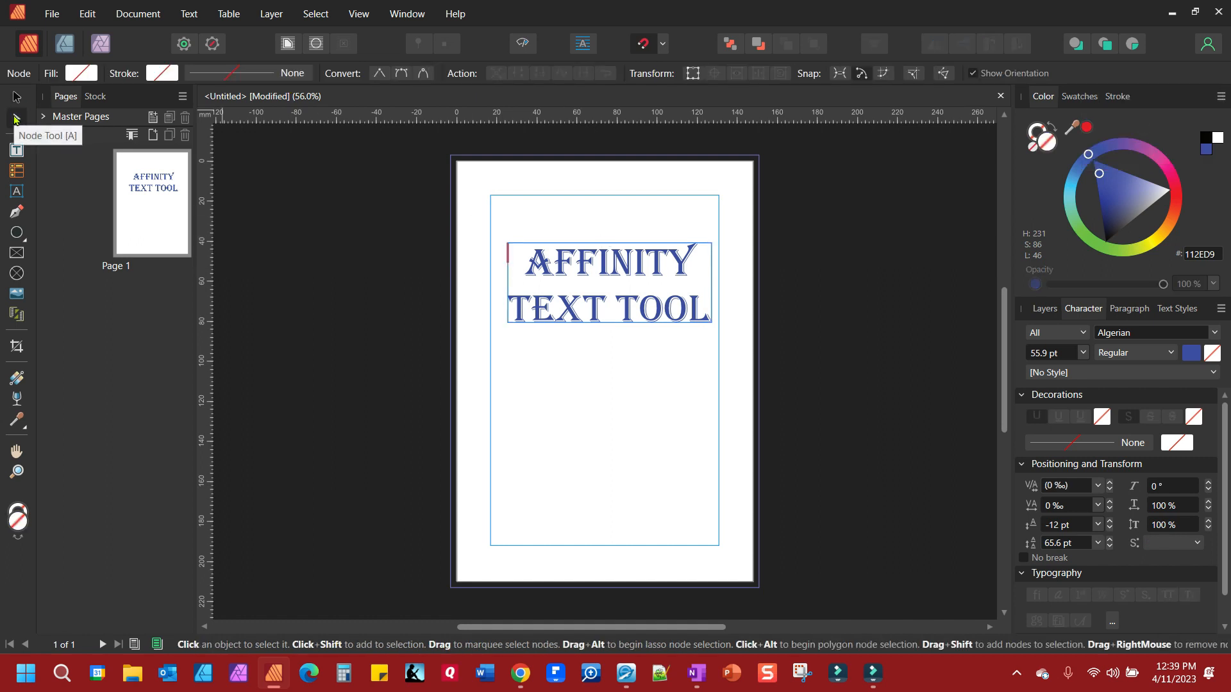
Reshape the first F of "Affinity" with the Node tool, pulling a base node down-right, a top node straight up and the top-left corner outward
left_click(561, 263)
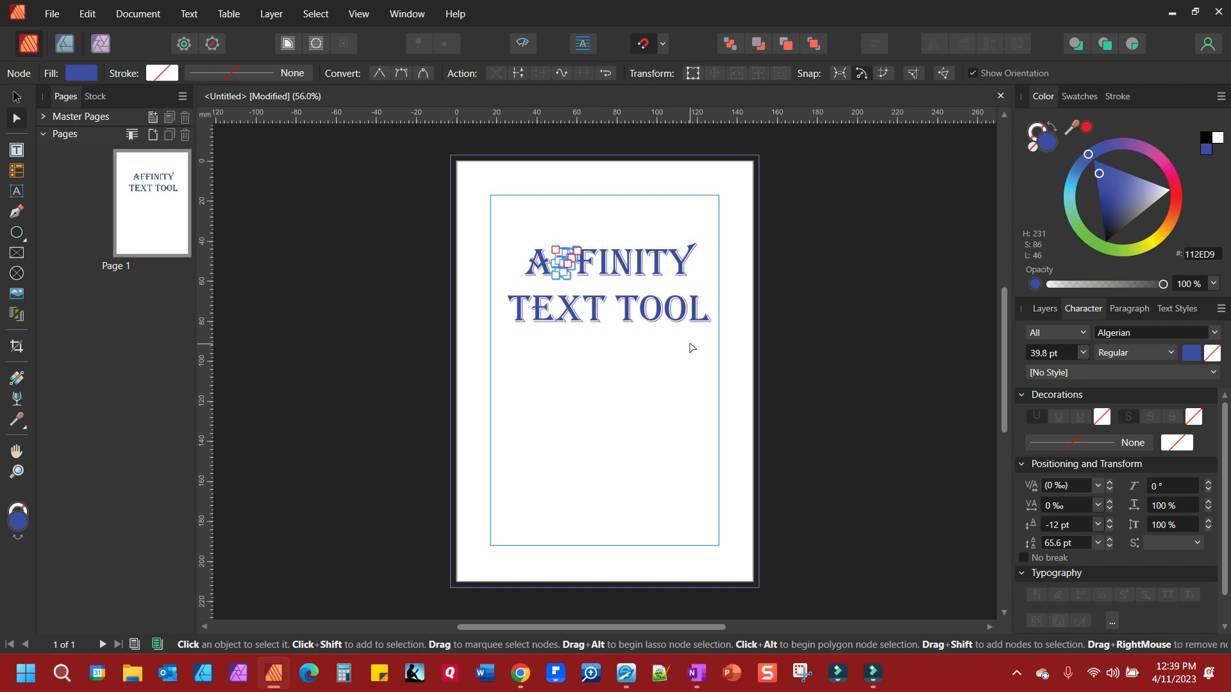
key("ctrl+plus")
key("ctrl+plus")
key("ctrl+plus")
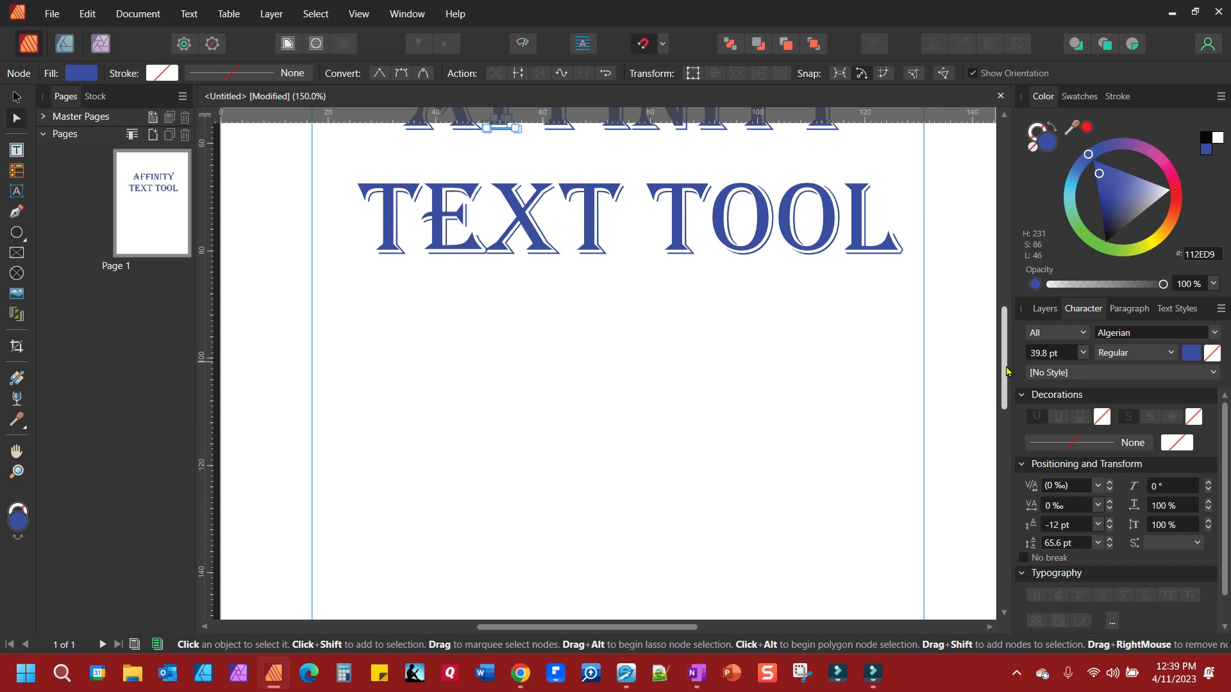
left_click_drag(1007, 372, 1006, 277)
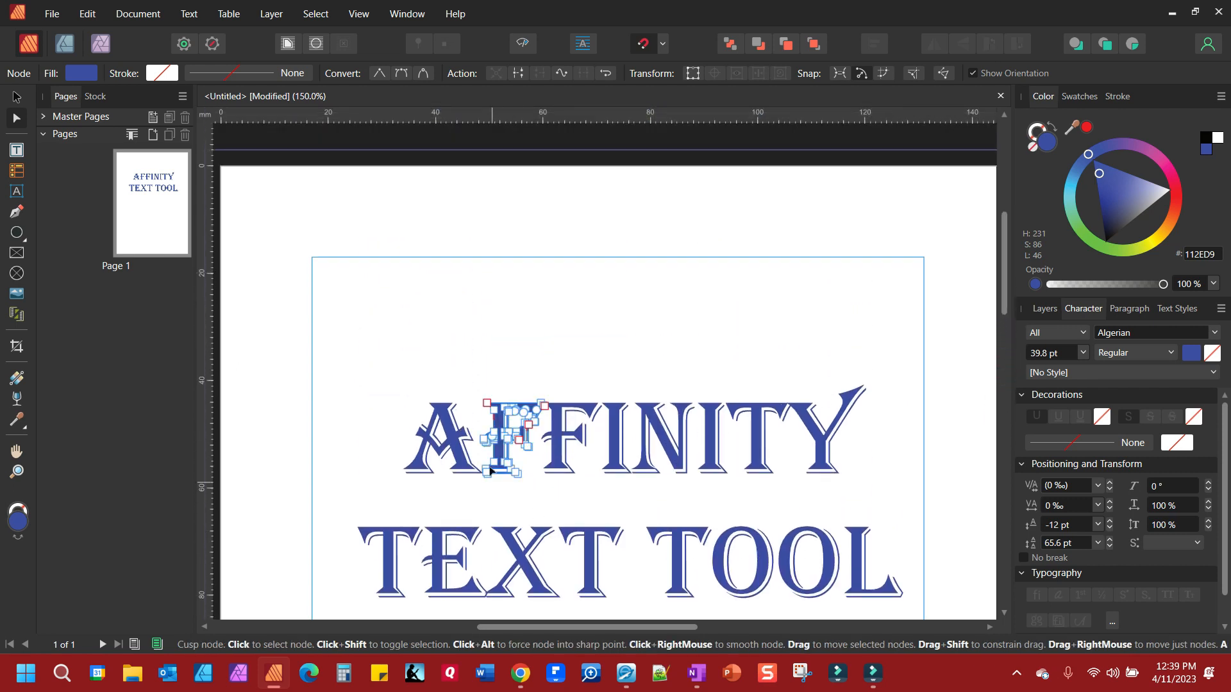
left_click_drag(517, 477, 557, 514)
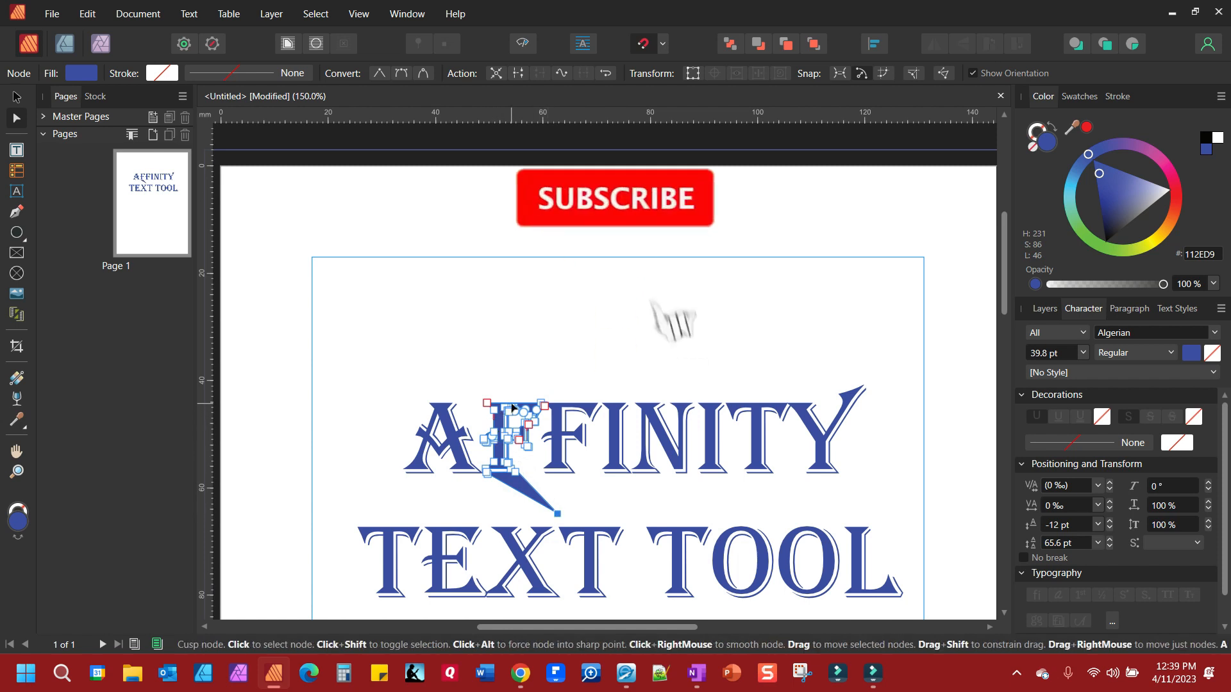
left_click_drag(506, 400, 504, 352)
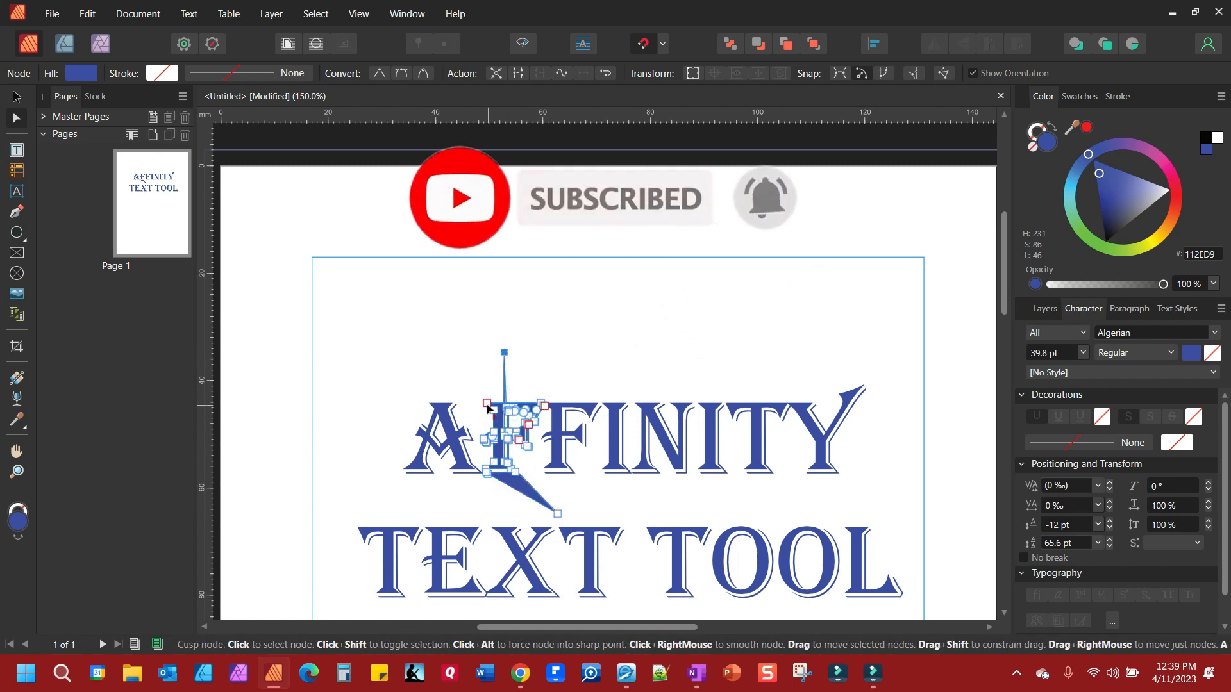
left_click_drag(487, 408, 430, 373)
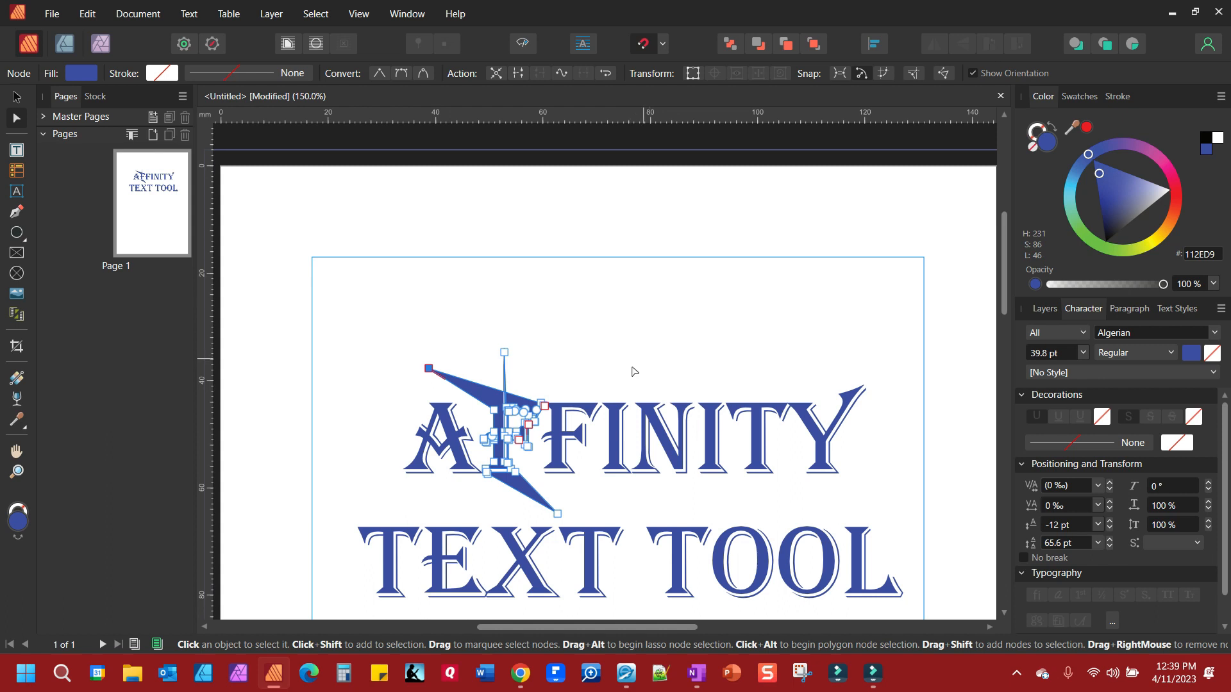
Select the T of "Affinity" for node editing
left_click(755, 452)
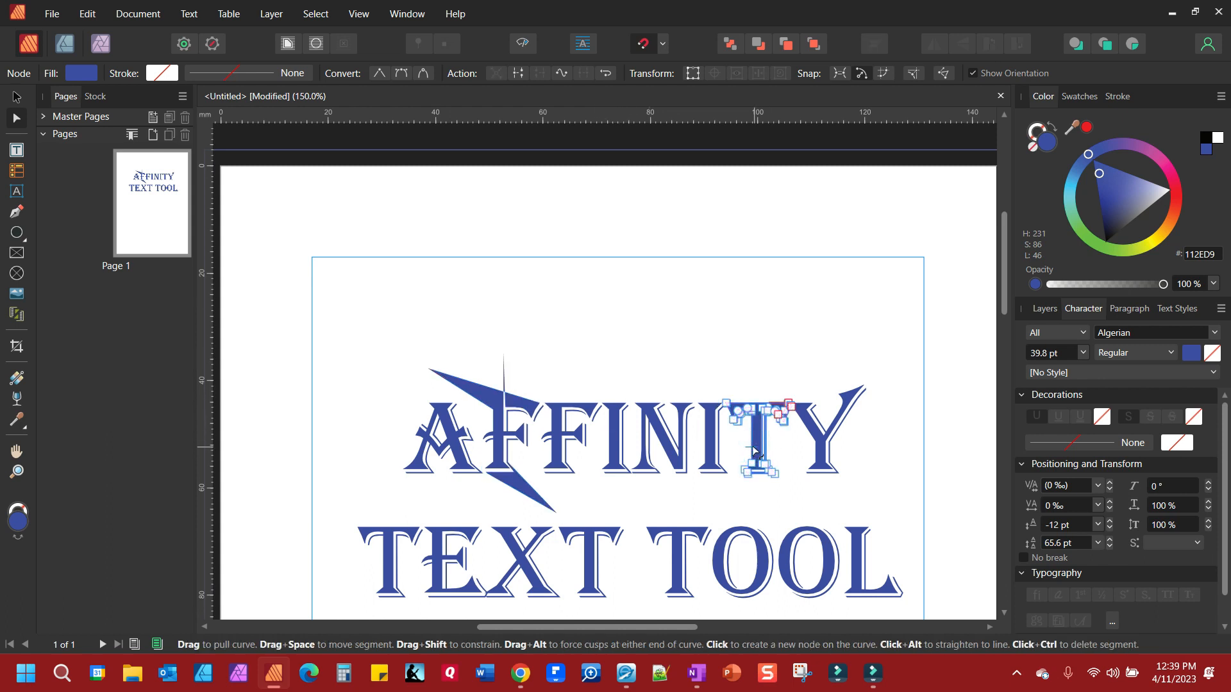